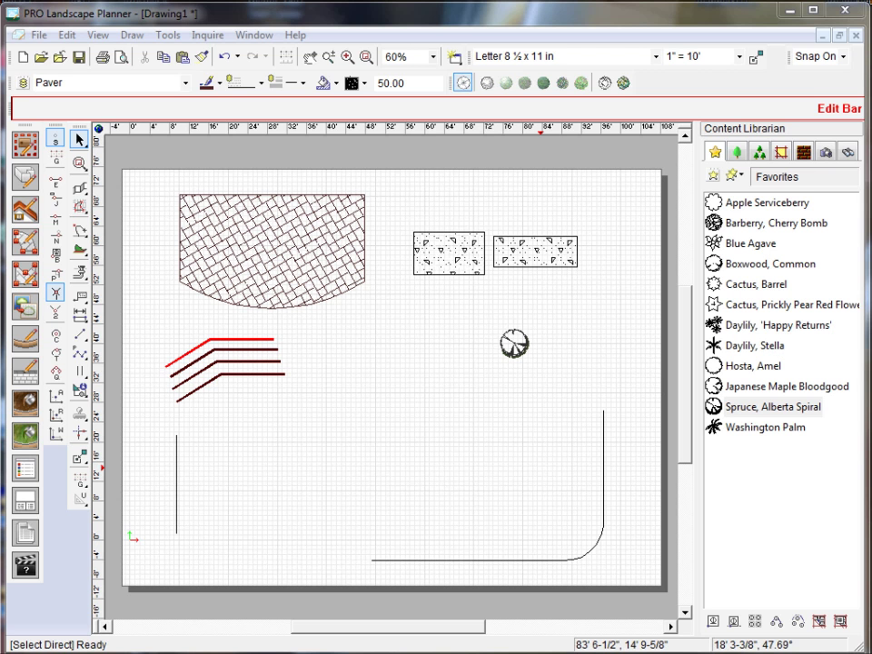
In Drawing Defaults, keep _Tutorial Paver as paver type with the Concrete hatch.
left_click(168, 35)
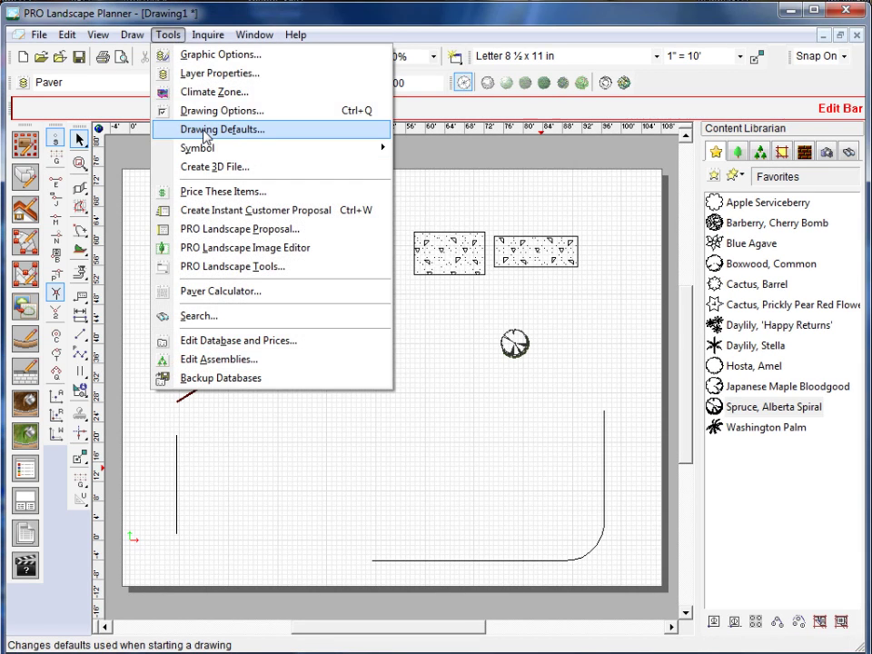
left_click(205, 130)
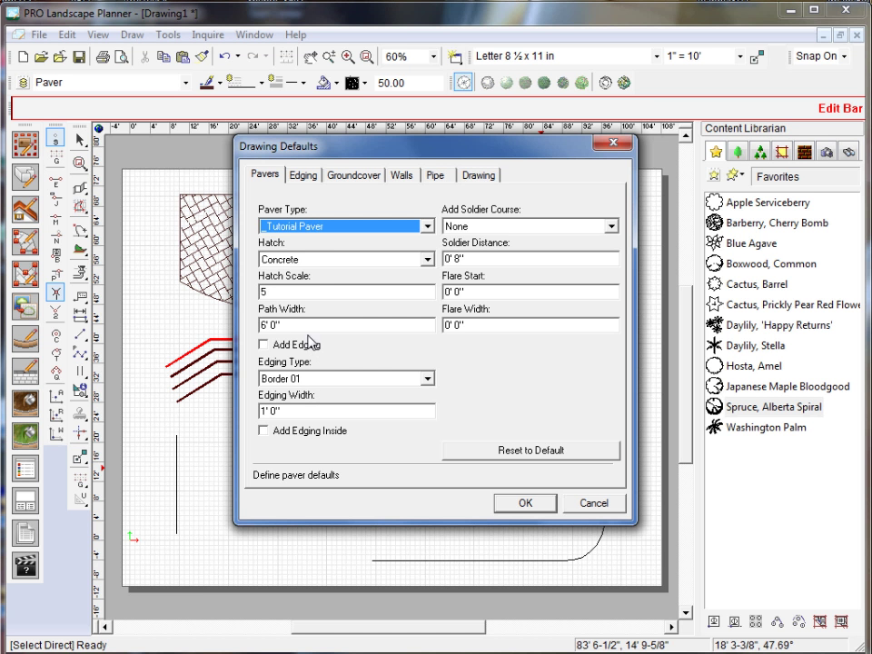
left_click(323, 229)
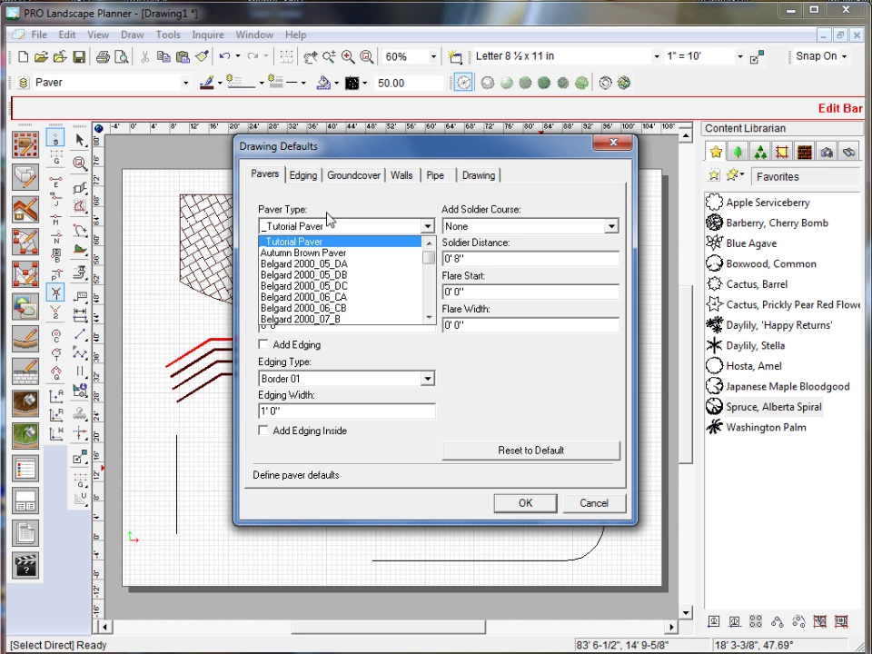
left_click(324, 226)
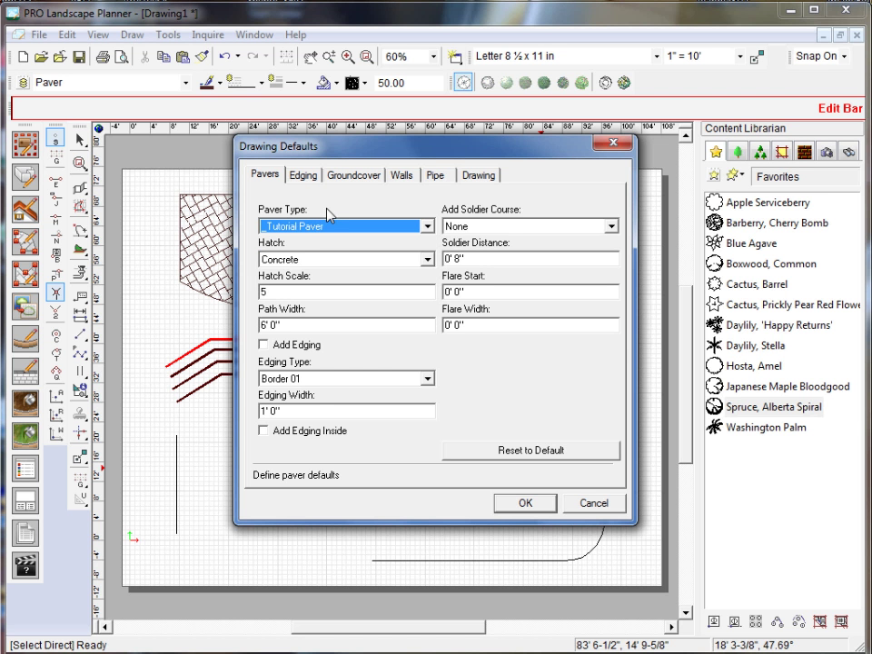
left_click(306, 262)
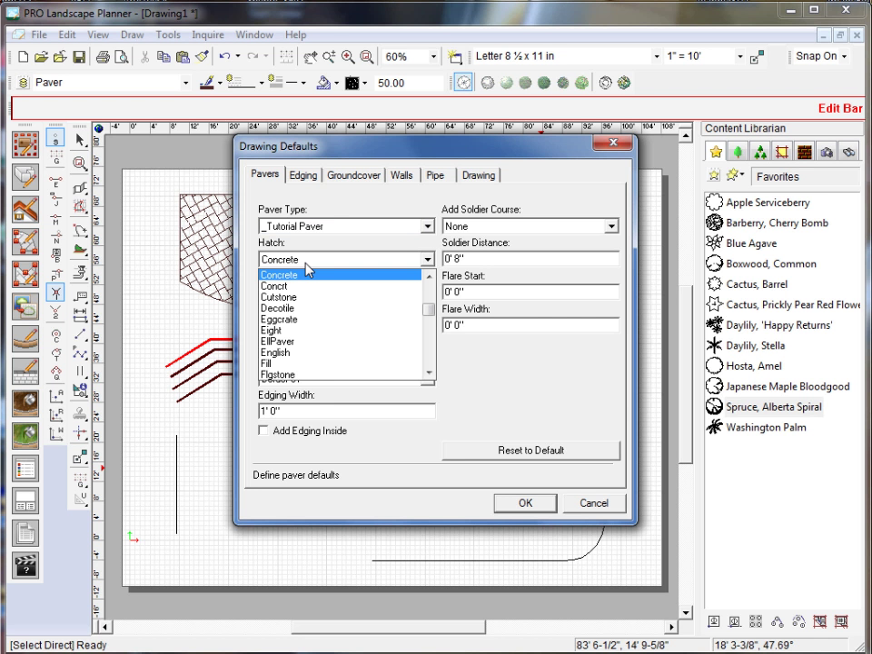
left_click(325, 211)
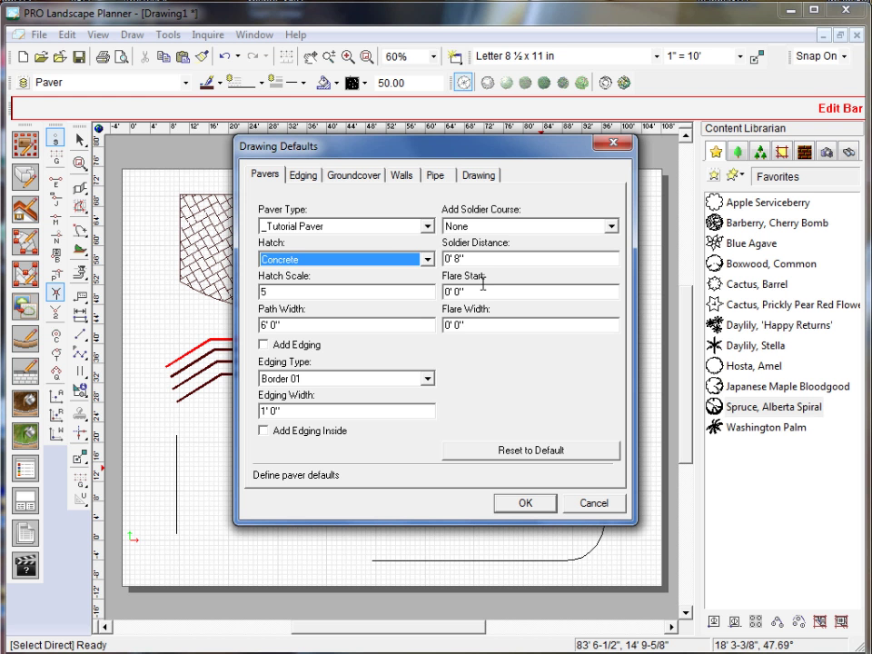
Review the Edging, Groundcover, Walls, Pipe and Drawing default tabs.
left_click(301, 176)
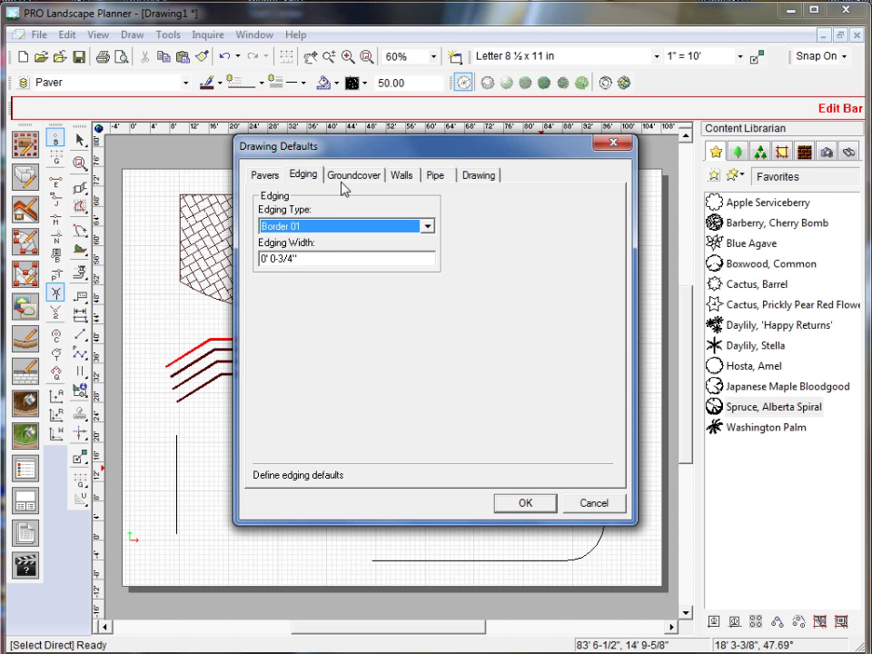
left_click(345, 177)
left_click(401, 175)
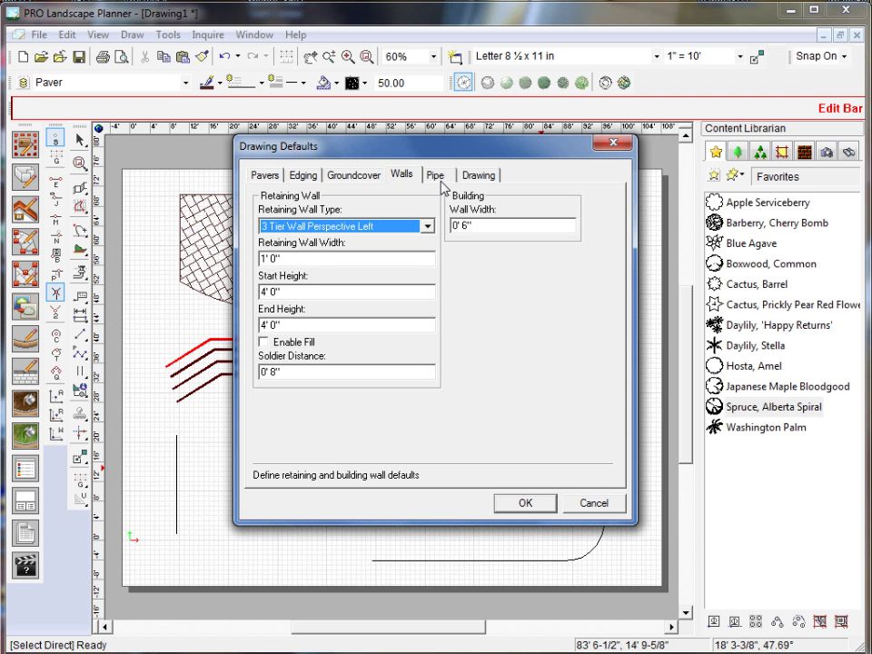
left_click(439, 176)
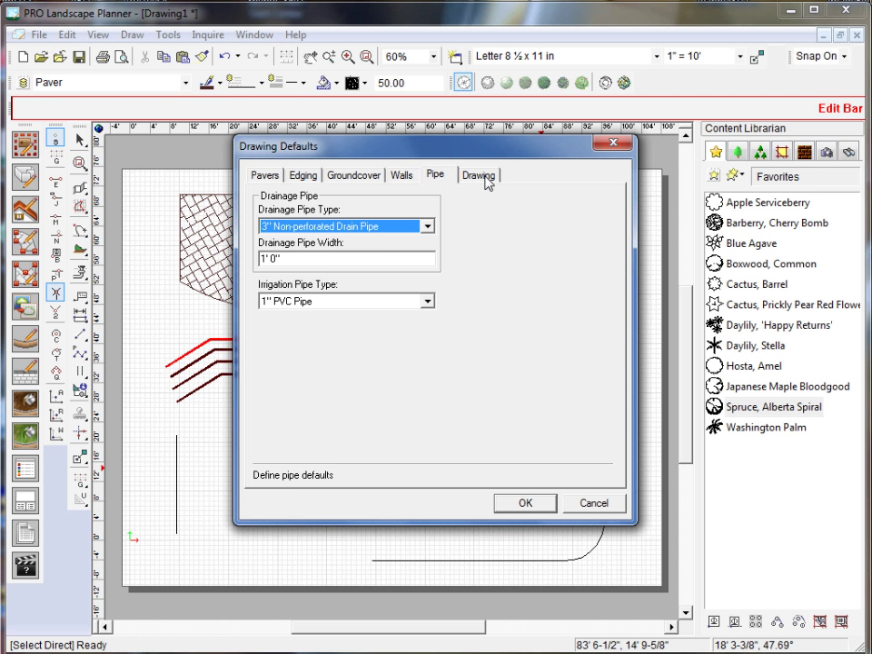
left_click(481, 174)
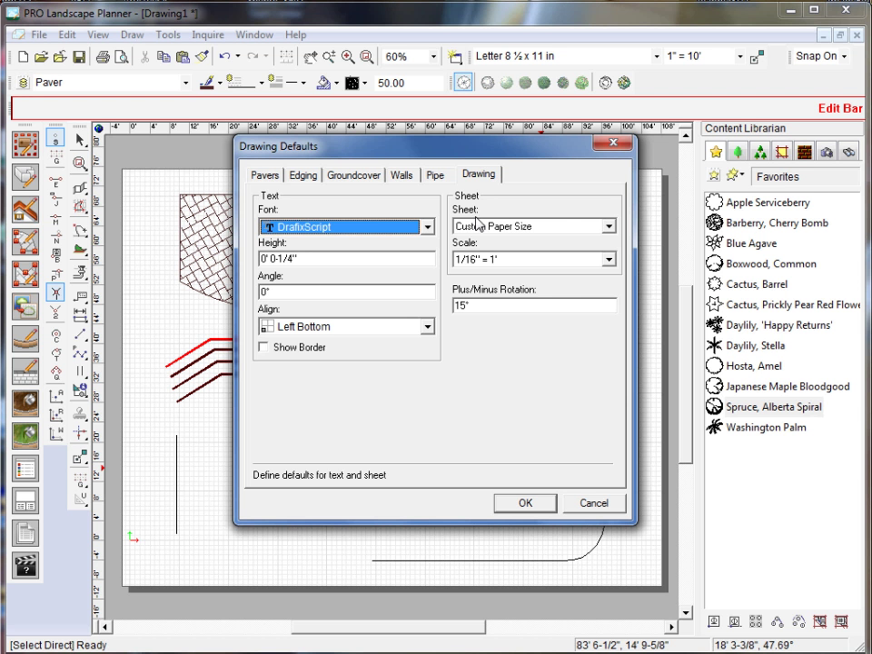
Try Letter 8½ x 11 in sheet at 1/8" = 1' scale, then cancel unapplied.
left_click(564, 227)
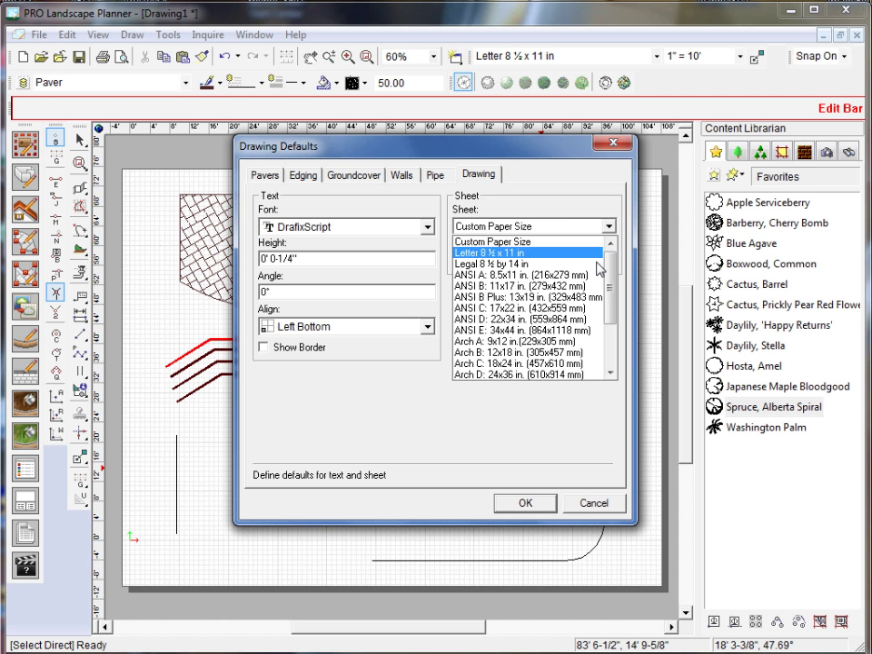
left_click(513, 252)
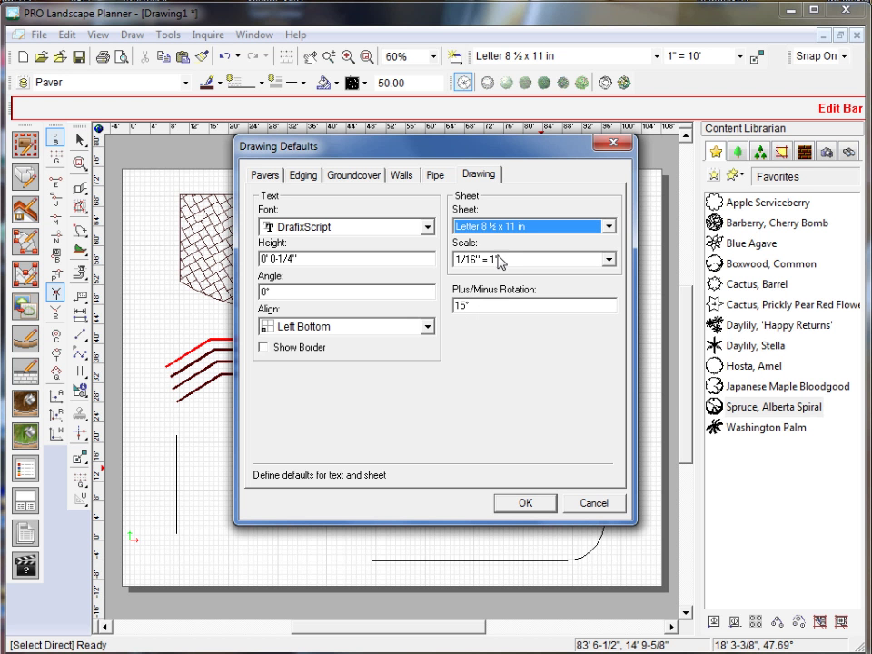
left_click(497, 261)
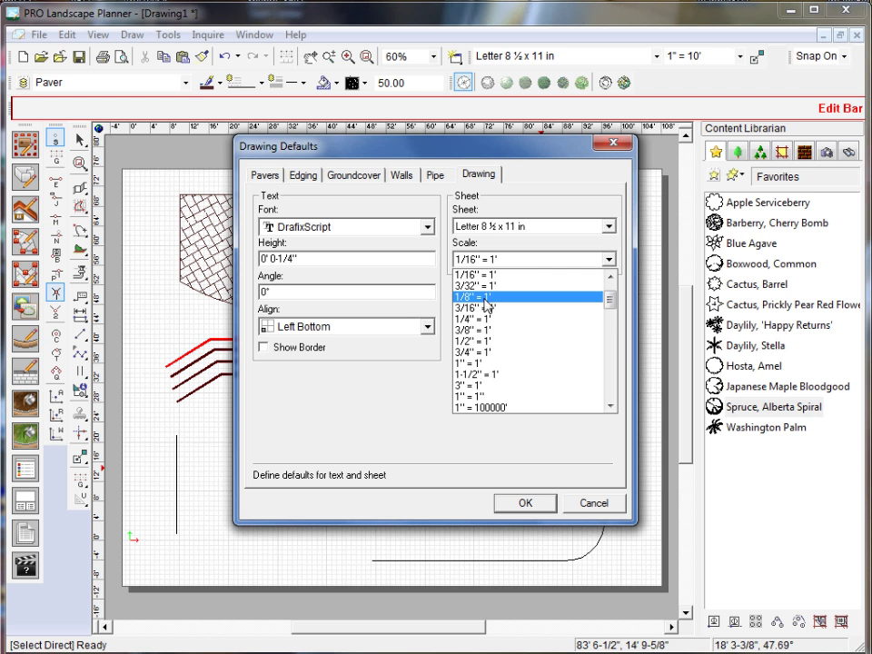
left_click(487, 297)
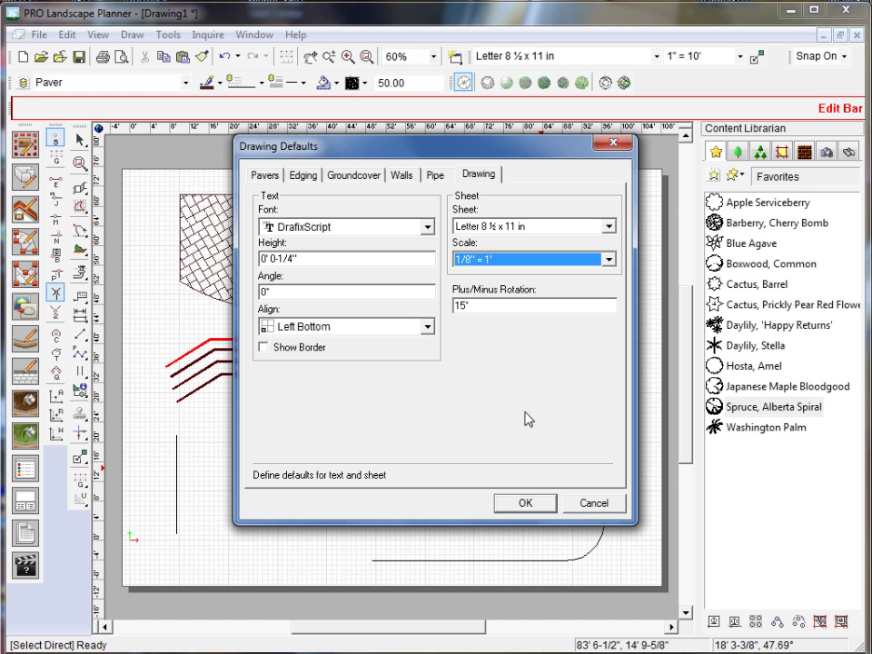
left_click(603, 506)
left_click(166, 36)
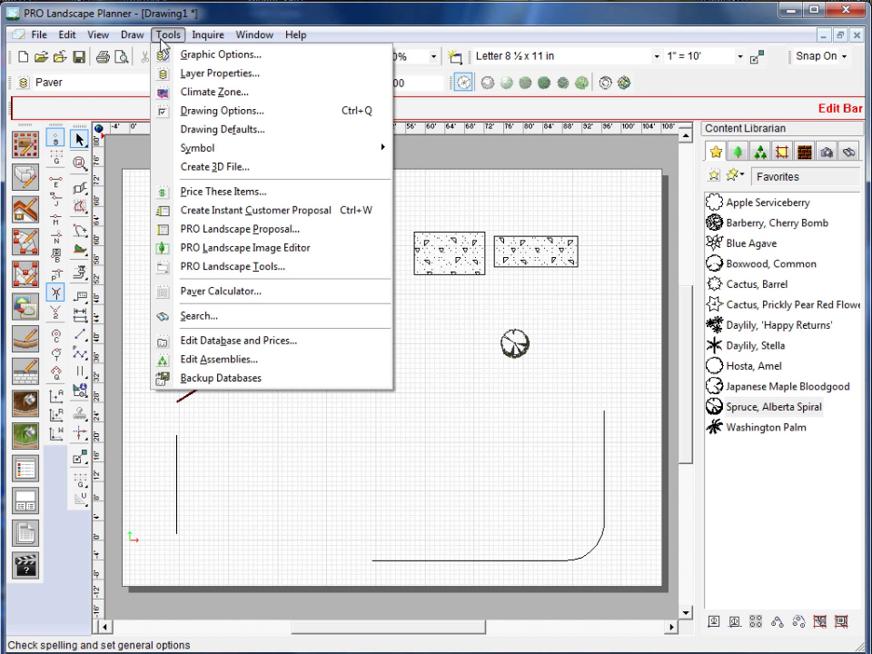
left_click(209, 111)
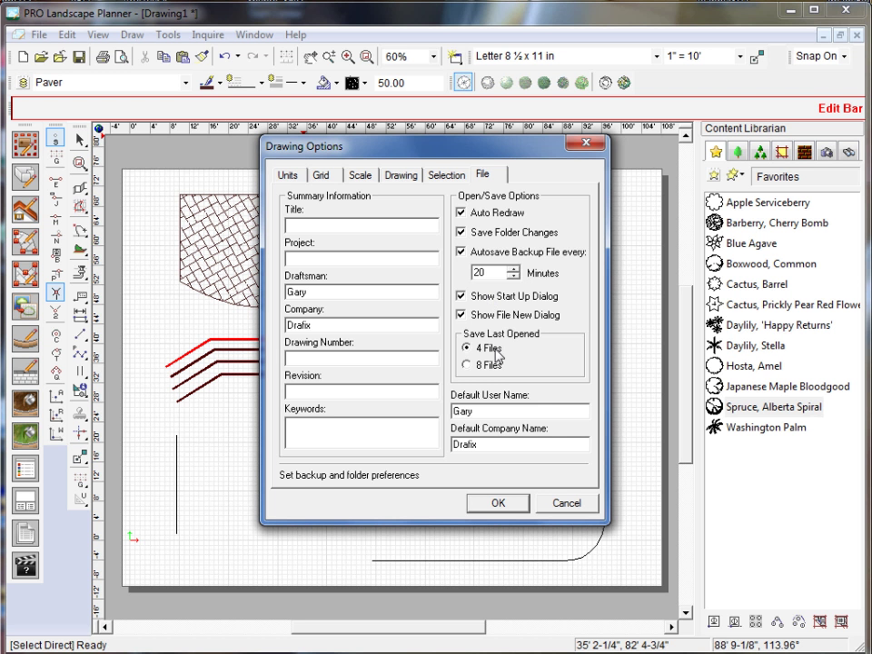
Edit the patio's vertices, dragging its right edge segment outward into an arc.
key("Return")
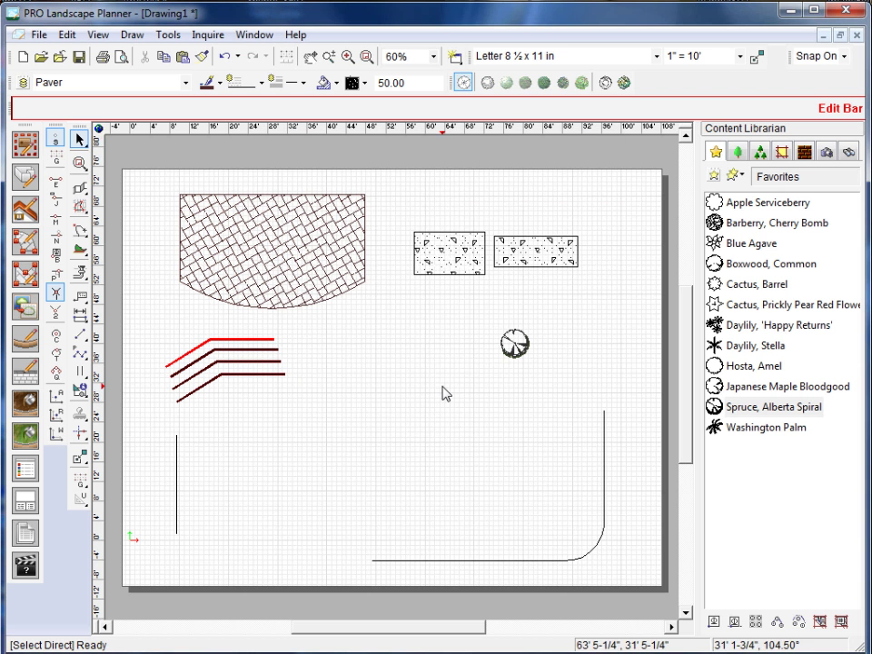
left_click(360, 277)
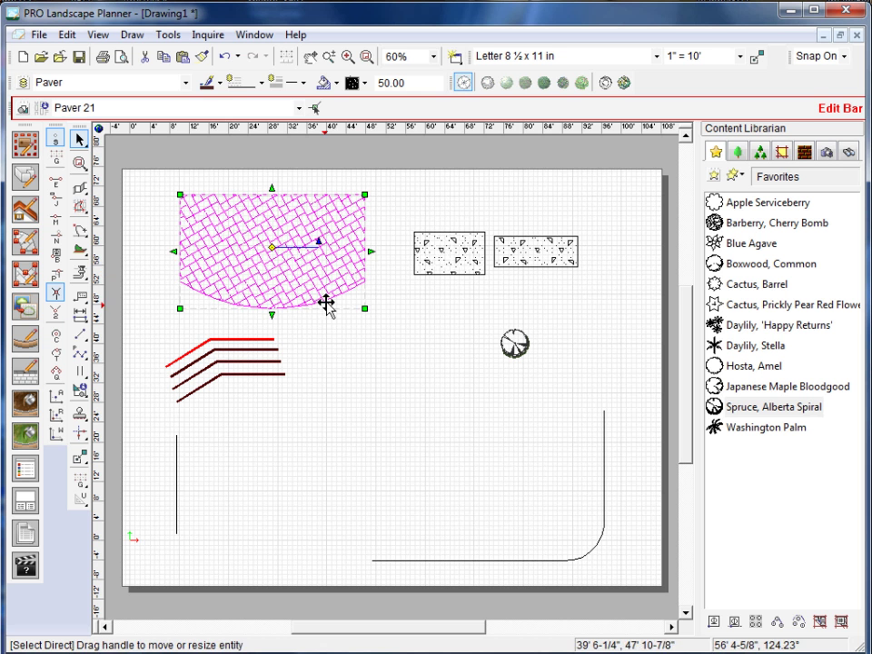
double_click(345, 269)
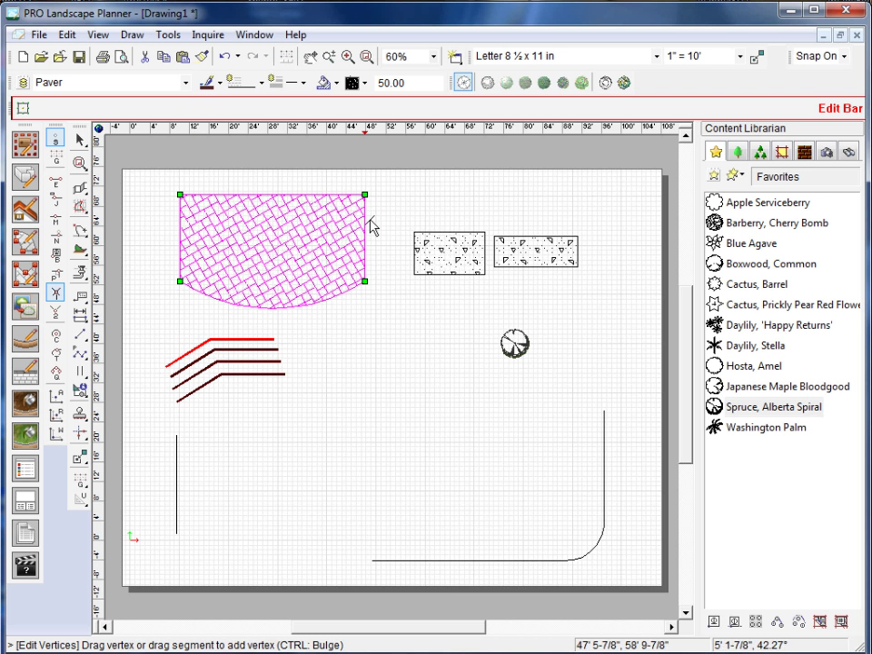
key("Escape")
right_click(288, 256)
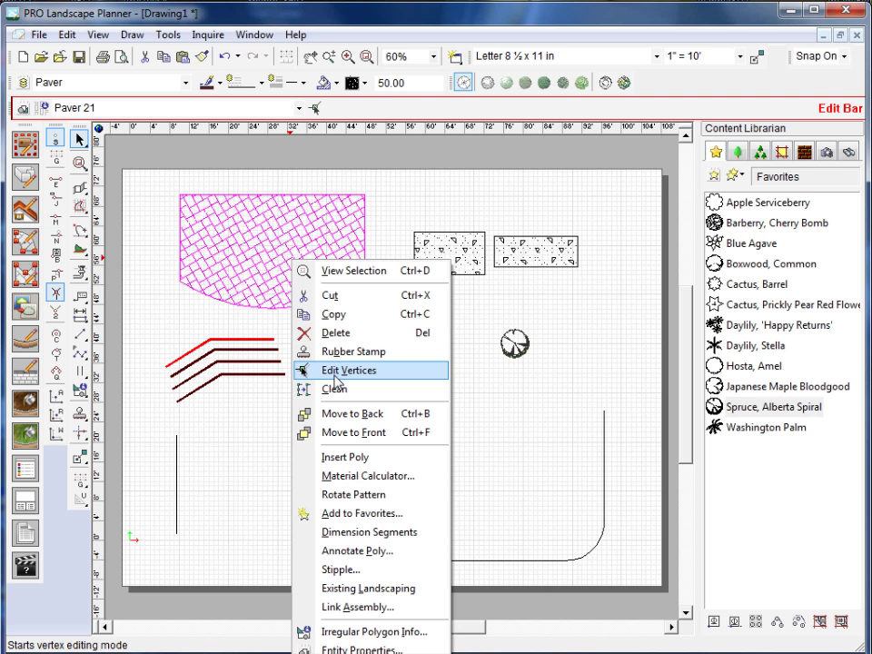
left_click(335, 380)
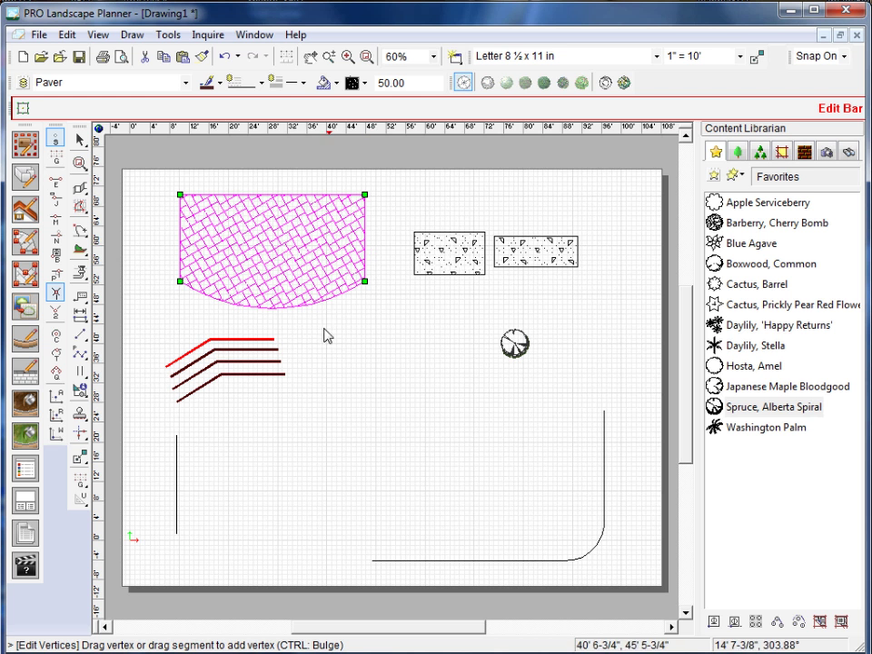
left_click(369, 251)
left_click_drag(368, 251, 376, 248)
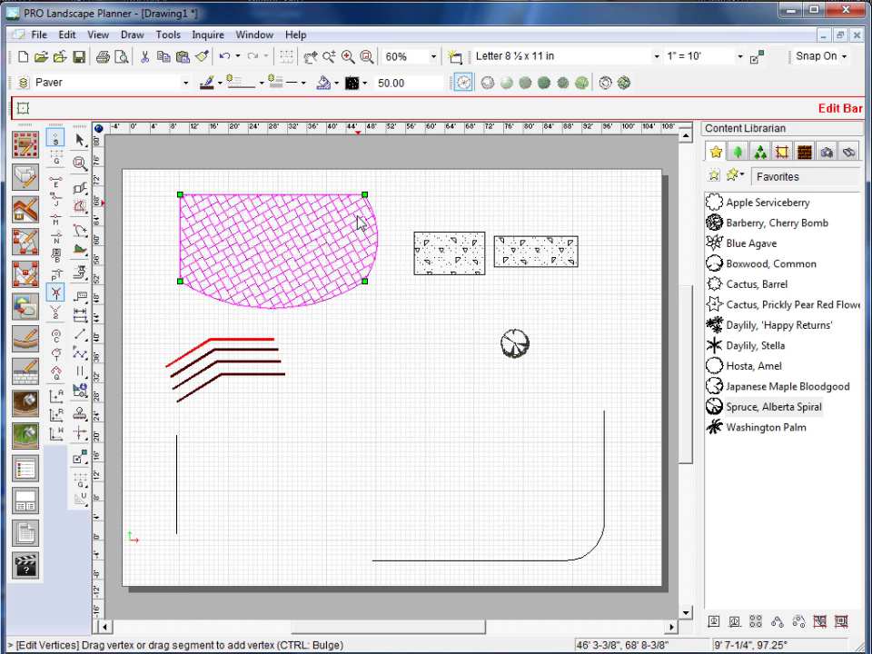
left_click(365, 290)
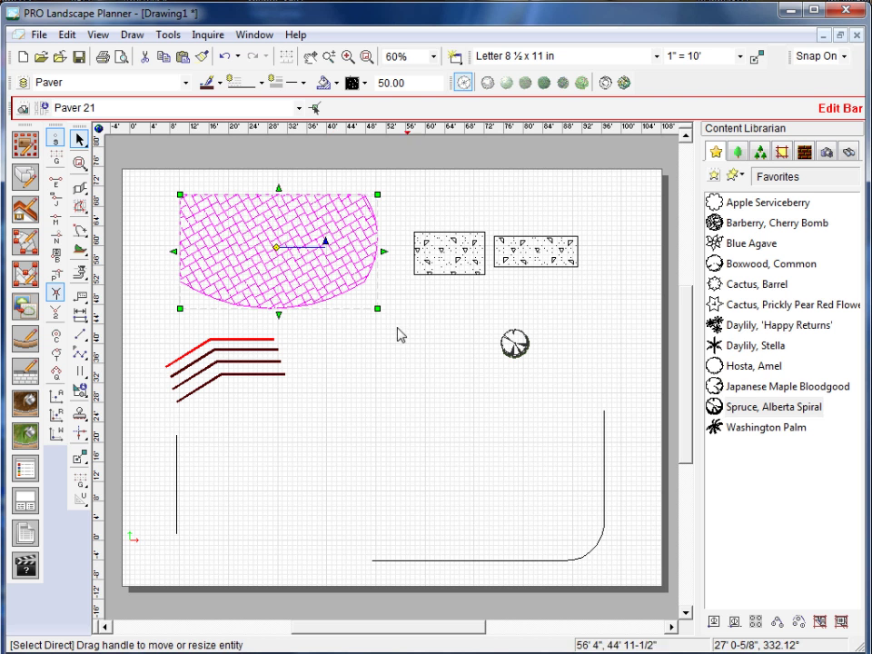
Reselect the patio and swing its rotation handle around toward 314.7°.
left_click(380, 342)
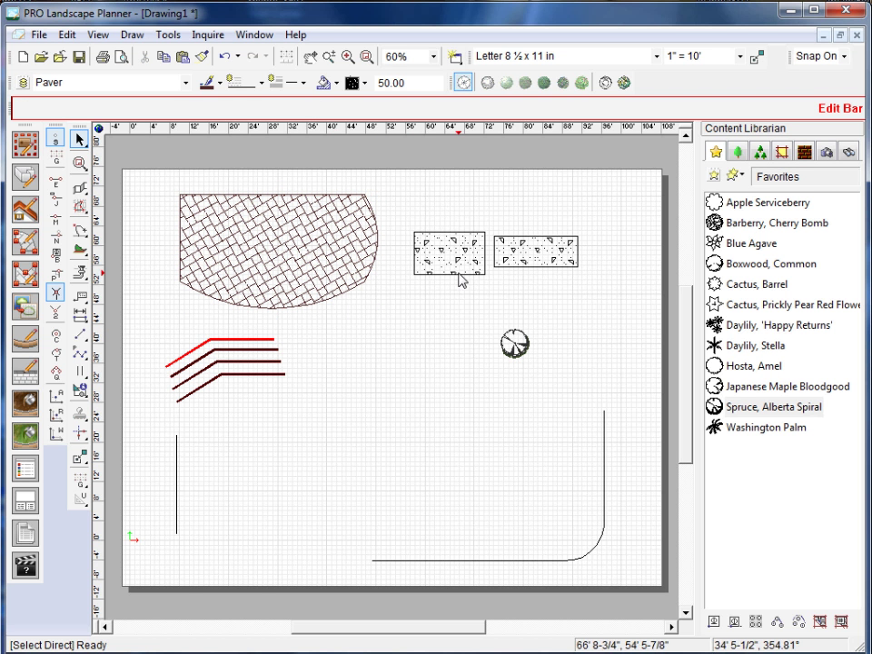
left_click(354, 296)
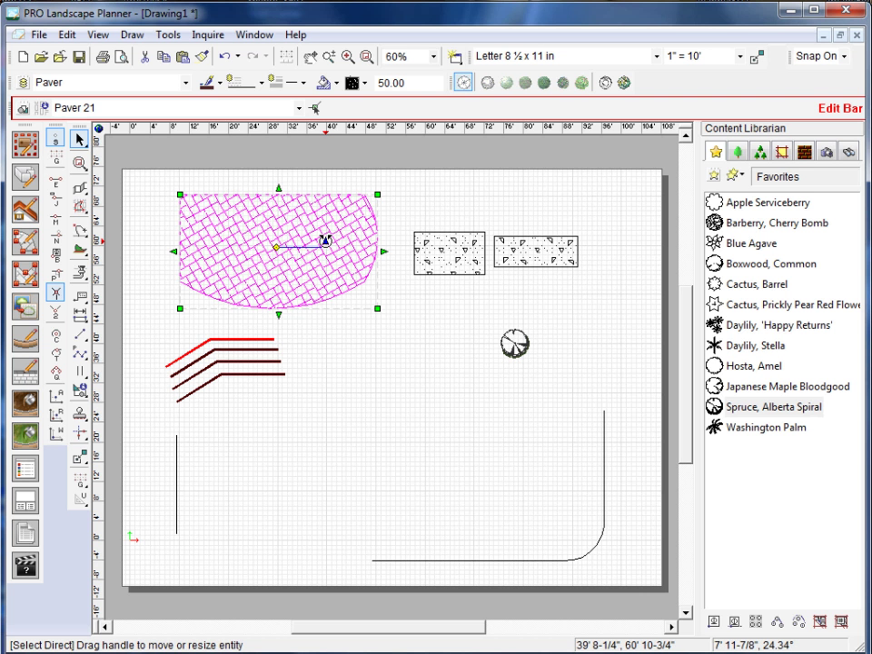
left_click_drag(325, 241, 591, 567)
Cancel the rotation and use Rotate Pattern so the patio's bricks run square.
key("Escape")
left_click(318, 285)
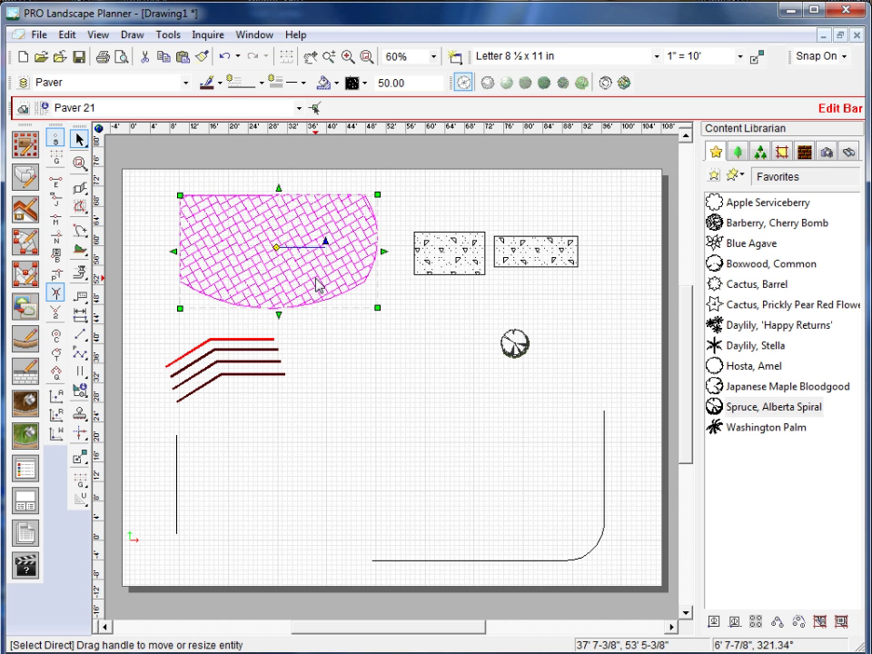
right_click(235, 249)
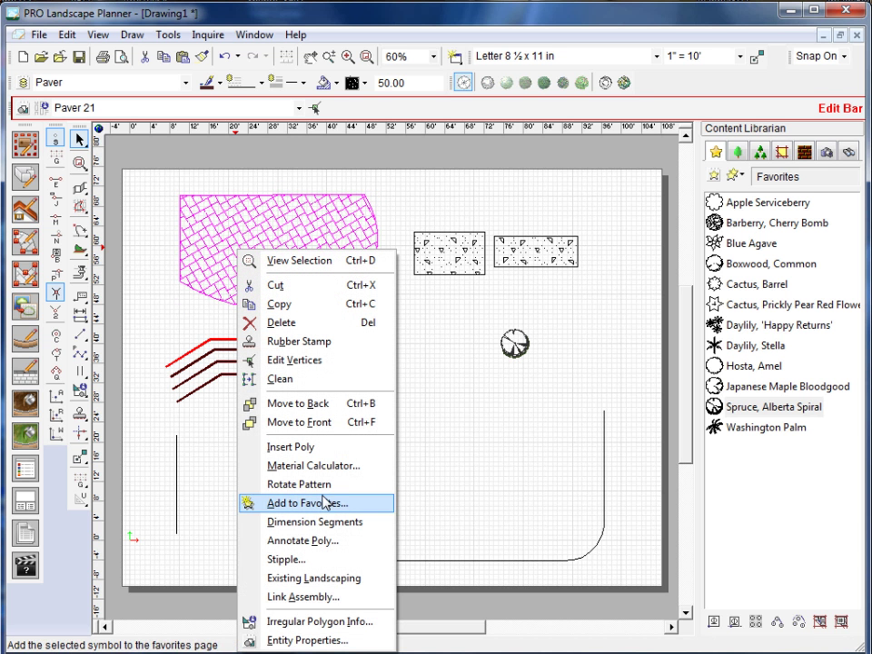
left_click(319, 486)
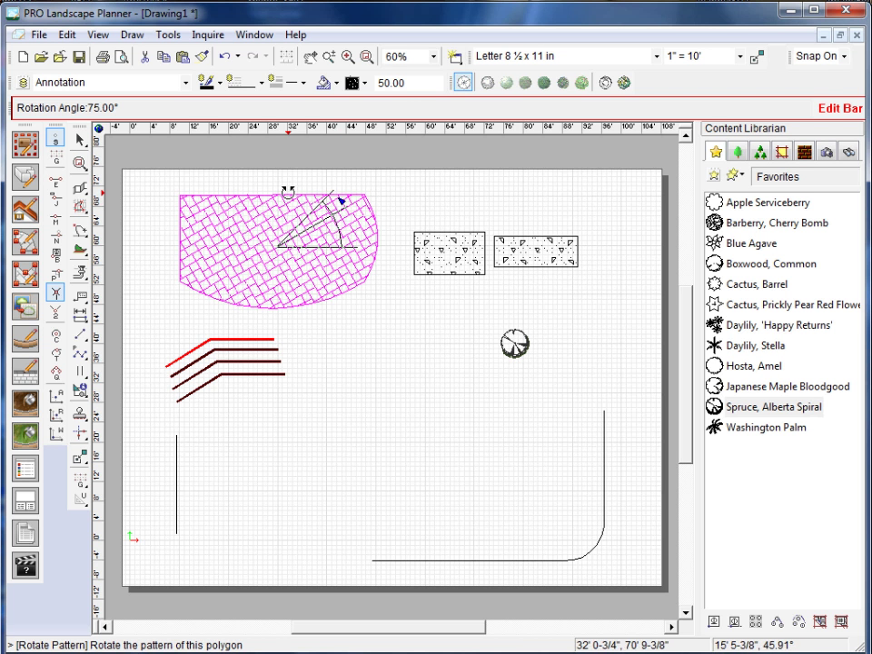
left_click(272, 192)
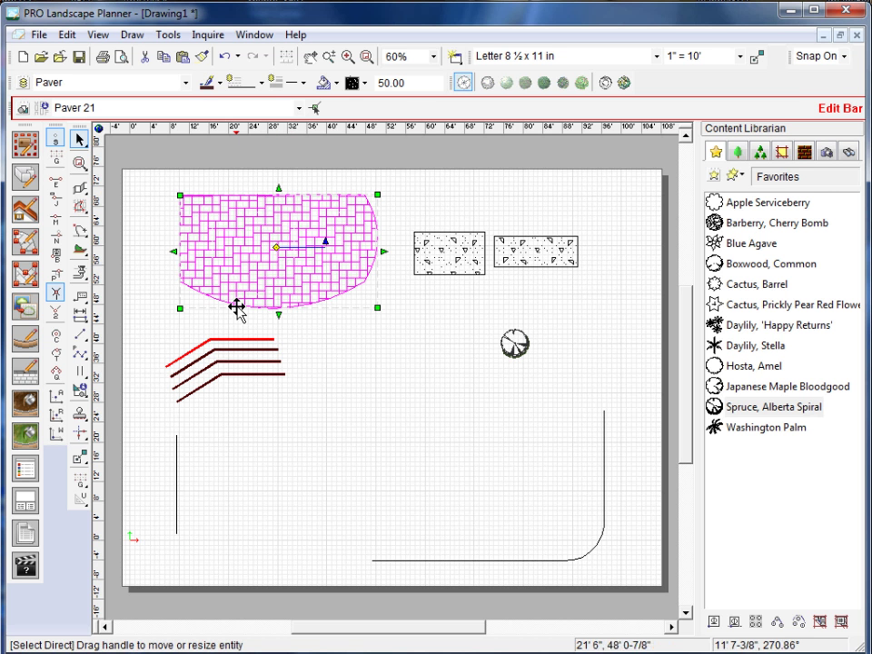
left_click(387, 460)
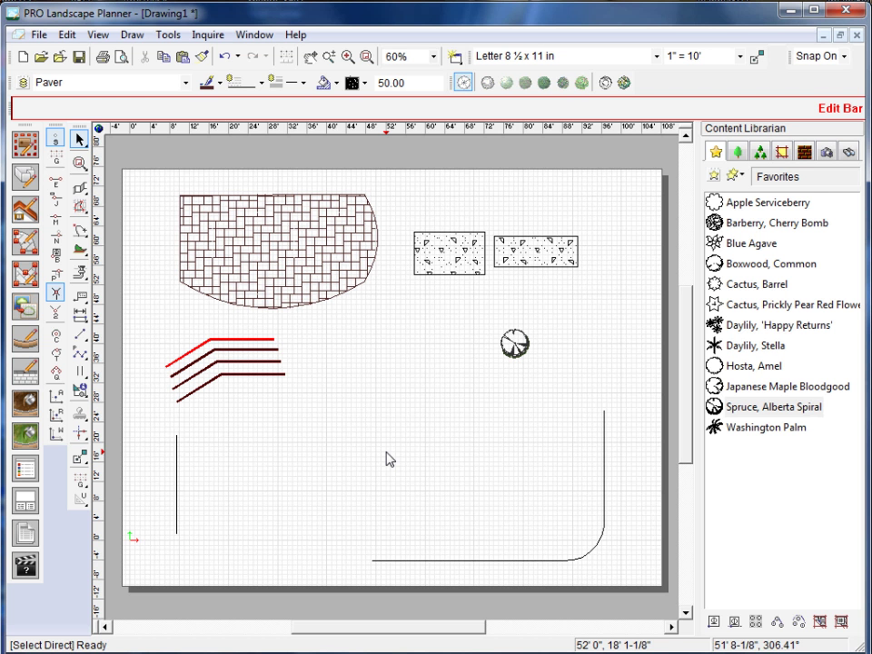
Set the paver patio's pen colour to a dark brown swatch.
left_click(236, 250)
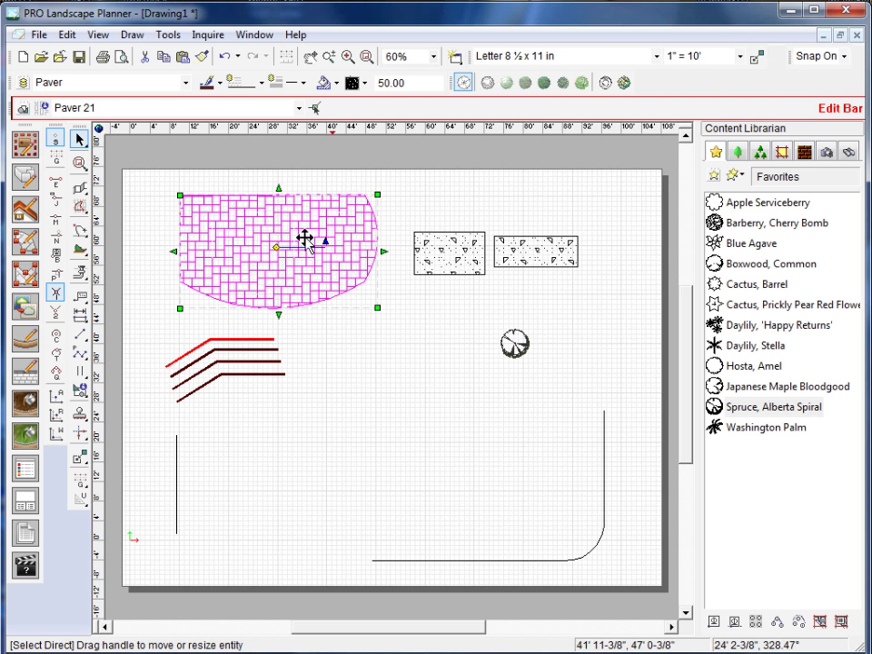
left_click(334, 339)
left_click(238, 231)
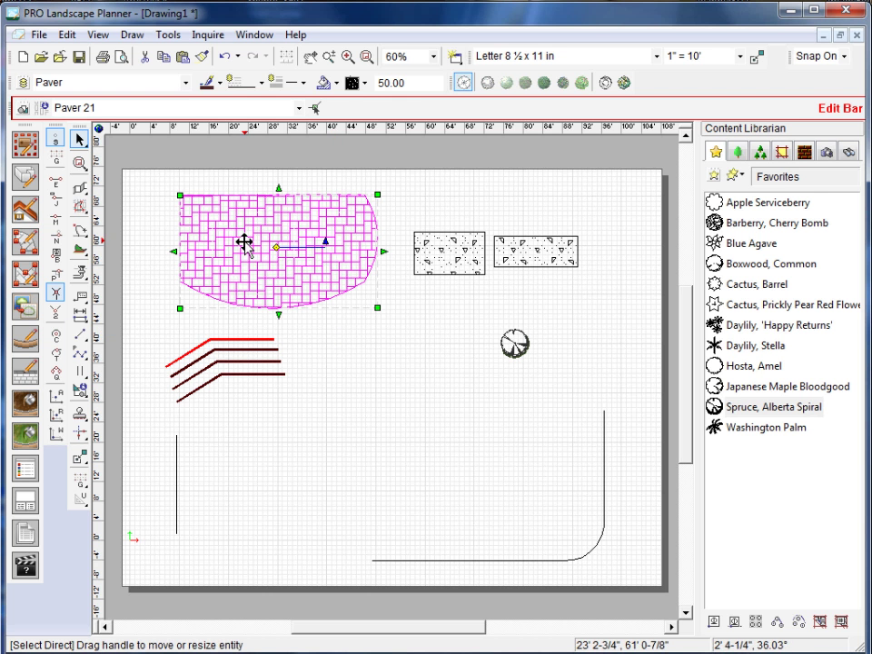
left_click(220, 86)
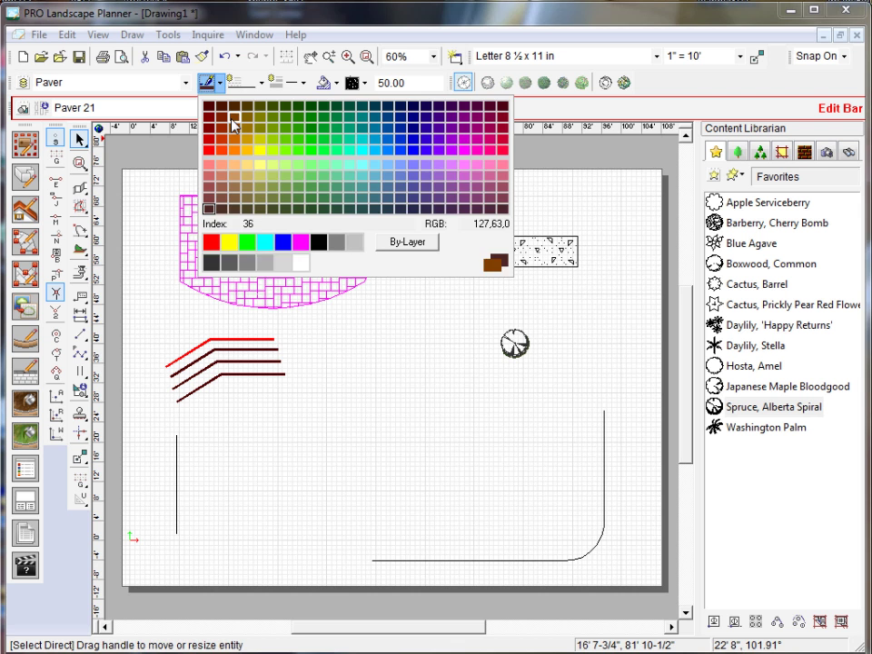
left_click(234, 125)
left_click(325, 356)
scroll(266, 280, "up", 3)
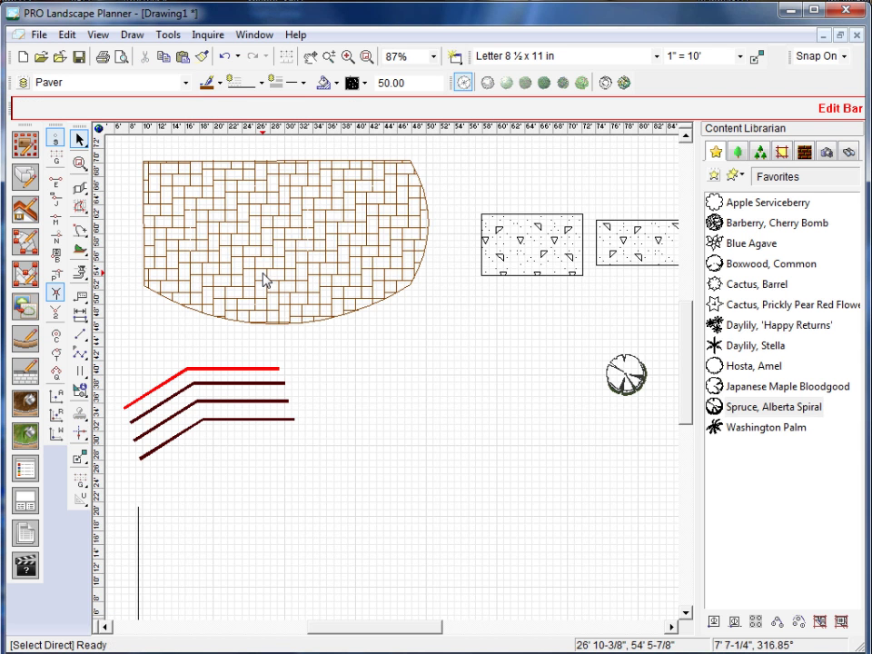
left_click(263, 279)
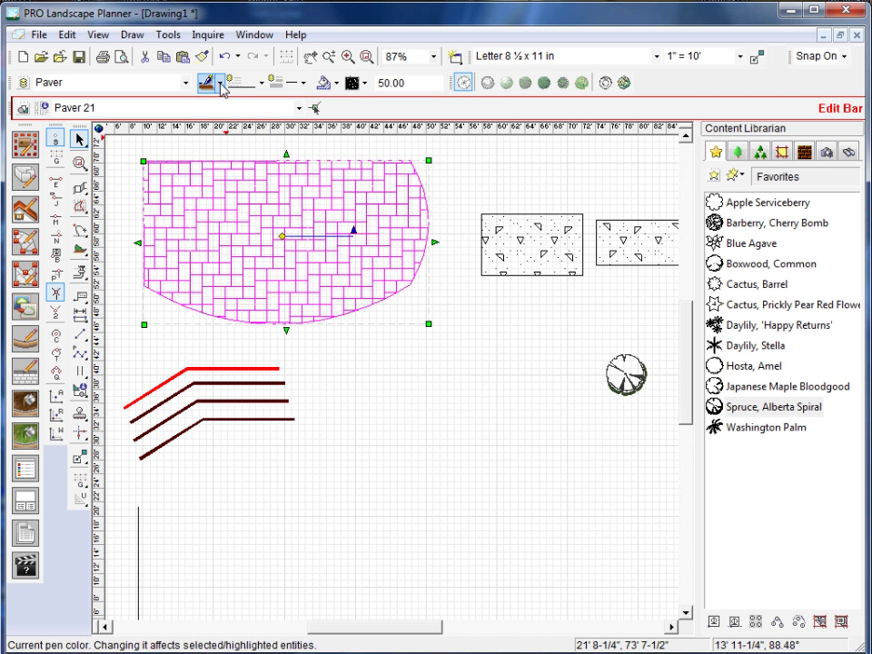
left_click(219, 82)
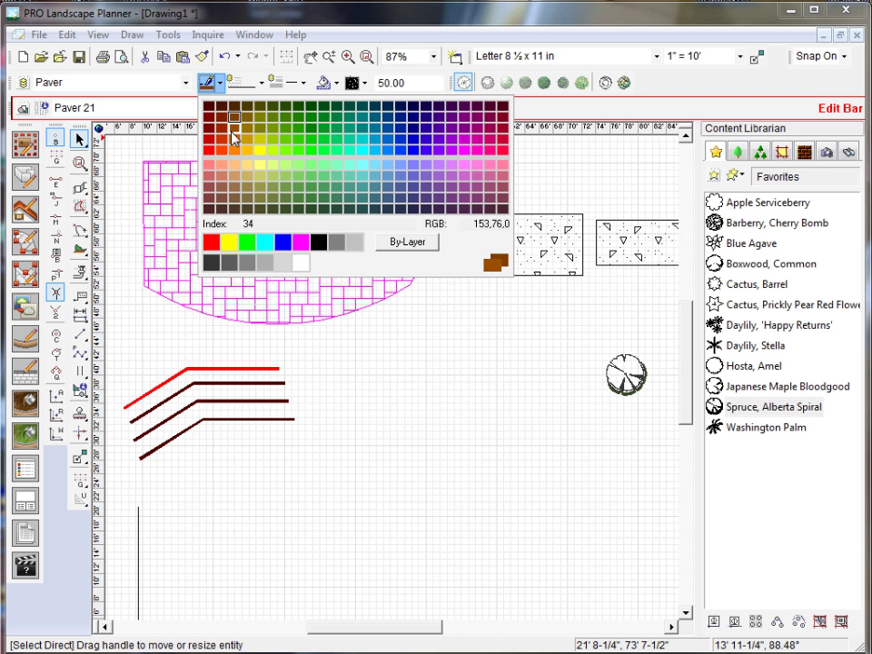
Switch the patio's pen colour to the lighter brown Index 34 and inspect it.
left_click(232, 133)
left_click(354, 403)
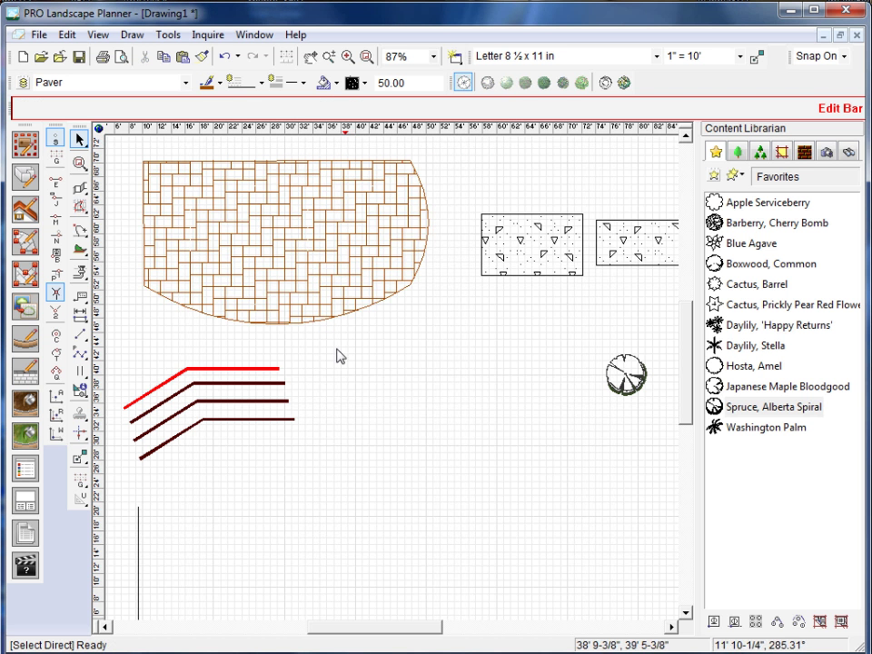
scroll(313, 228, "up", 2)
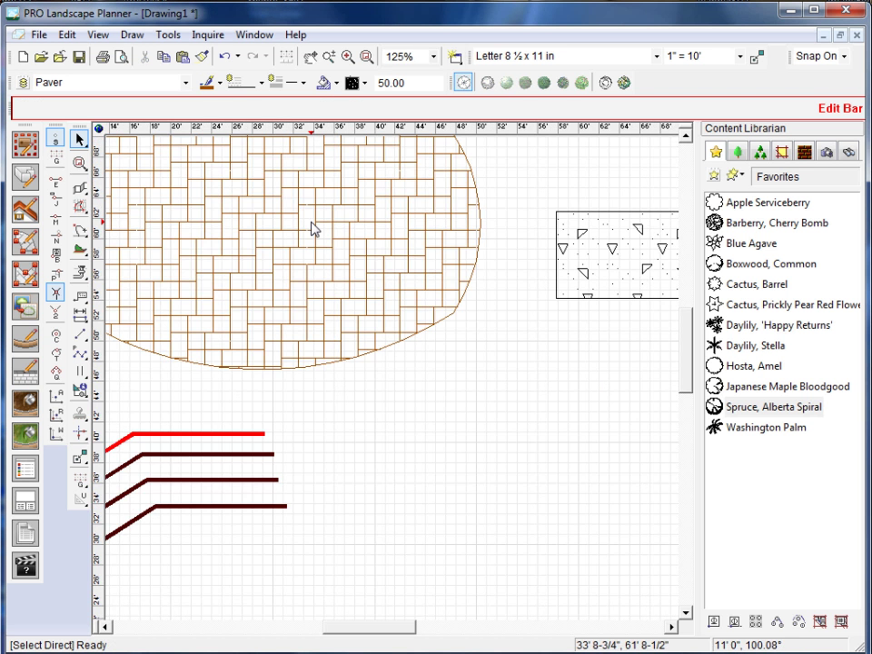
scroll(313, 229, "down", 3)
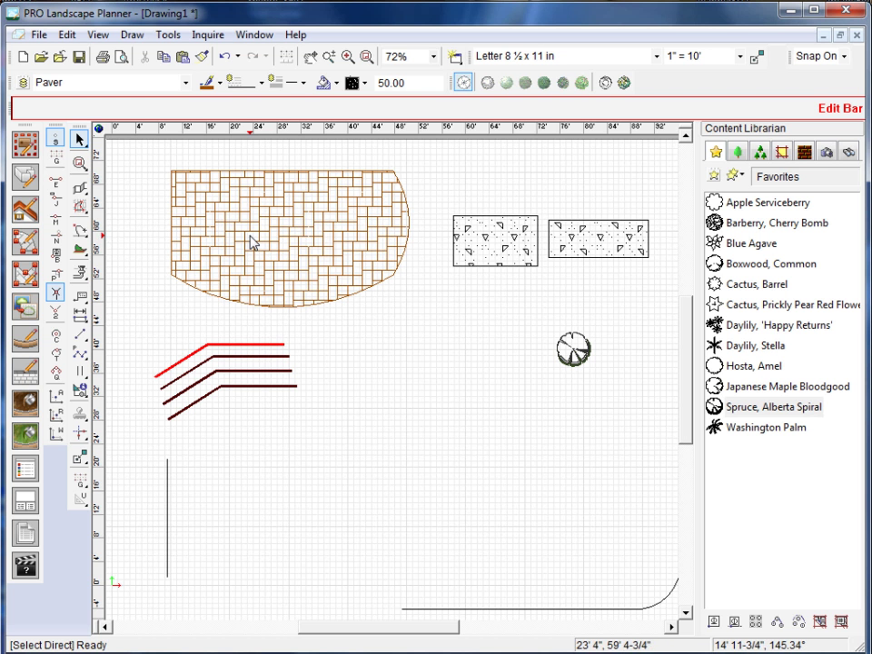
Select the left and right dotted rectangles, leaving only the left one selected.
left_click(488, 259)
left_click(599, 237)
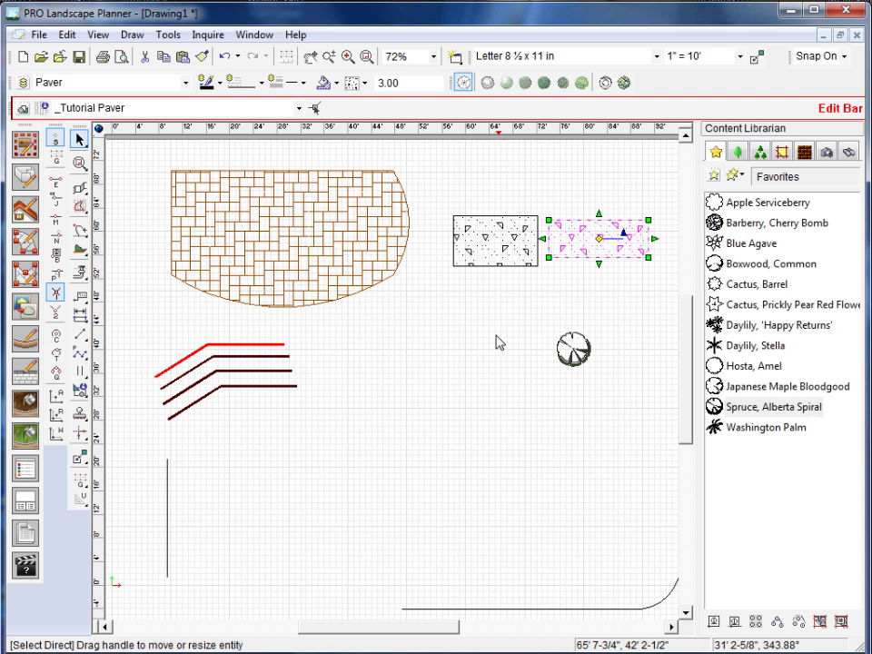
left_click(488, 272)
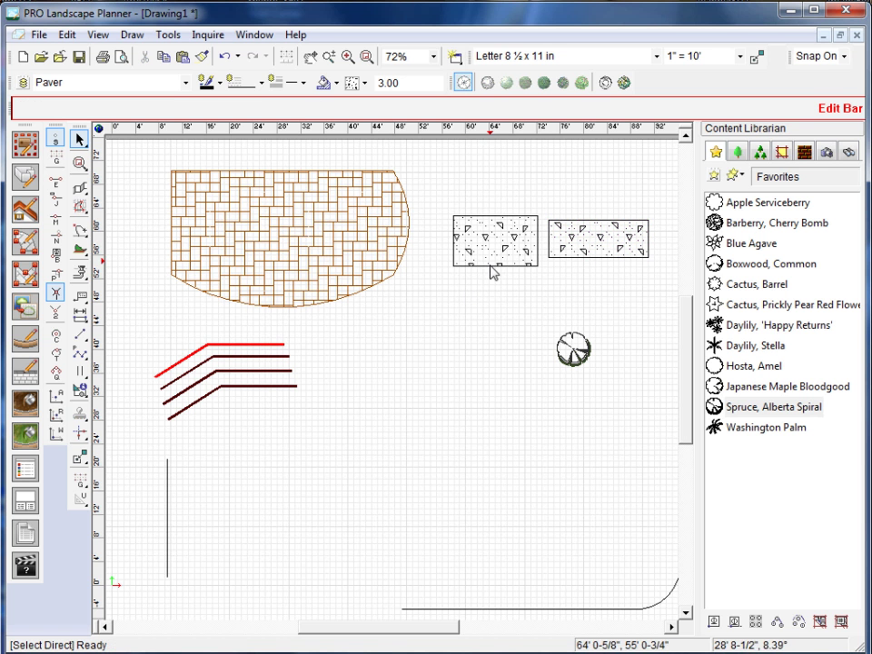
Property-paint the patio's brown brick pattern onto the left and right dotted rectangles.
left_click(200, 59)
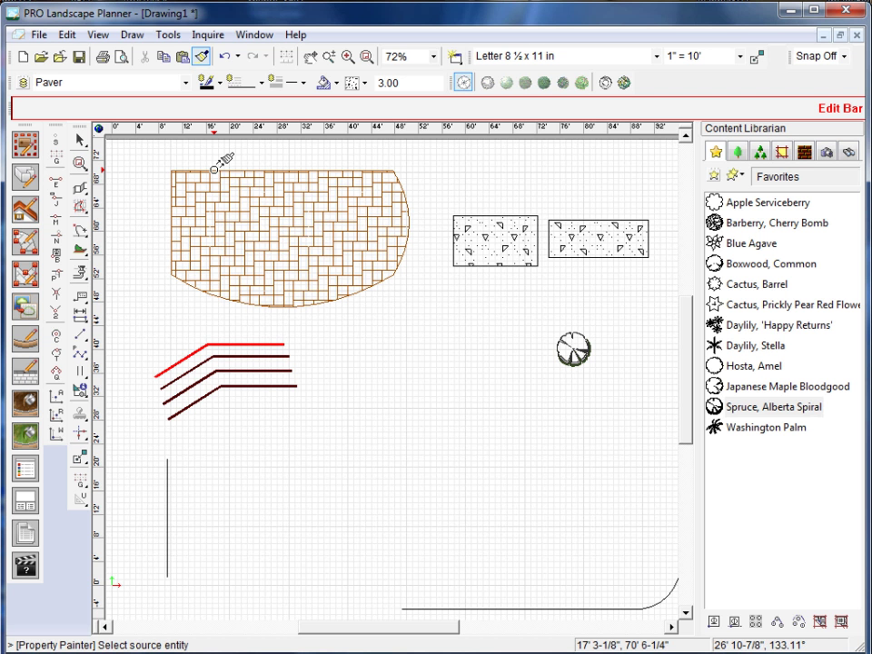
left_click(215, 169)
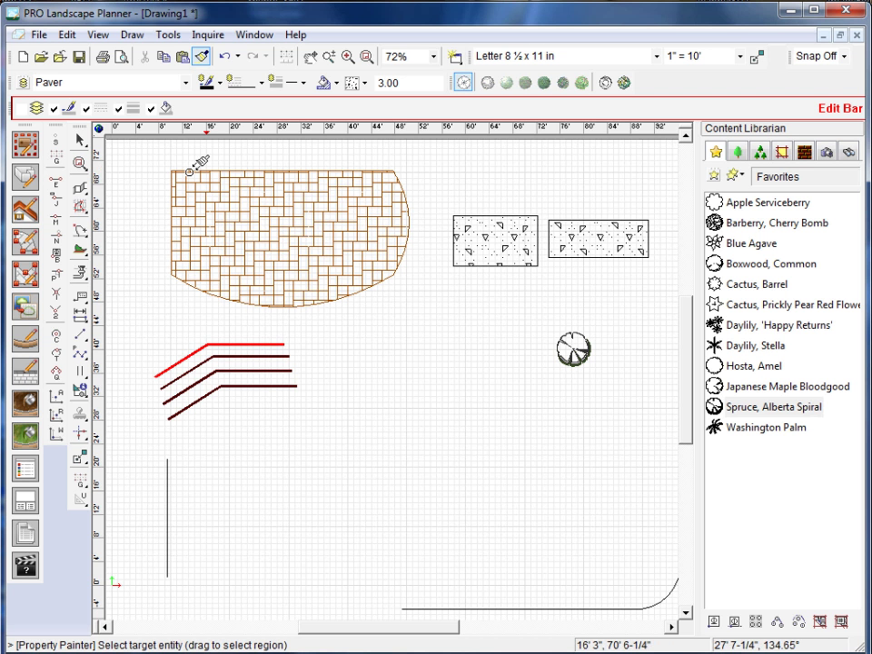
left_click(508, 216)
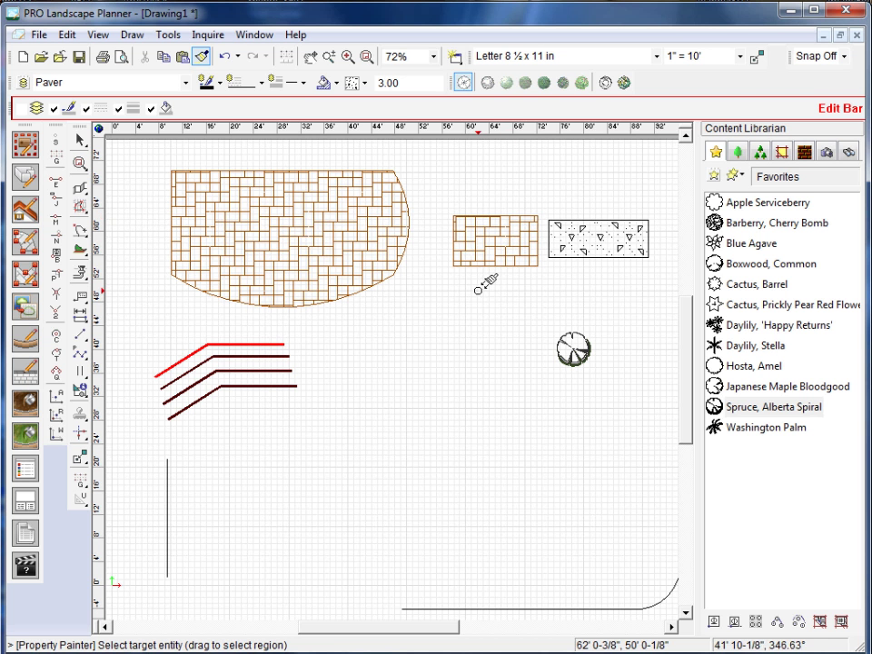
left_click(586, 220)
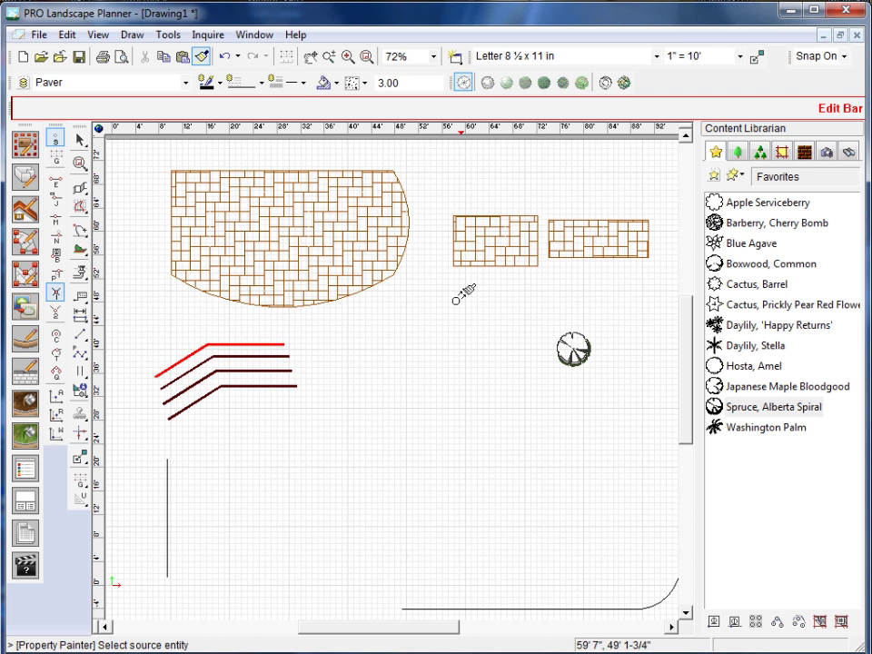
key("Escape")
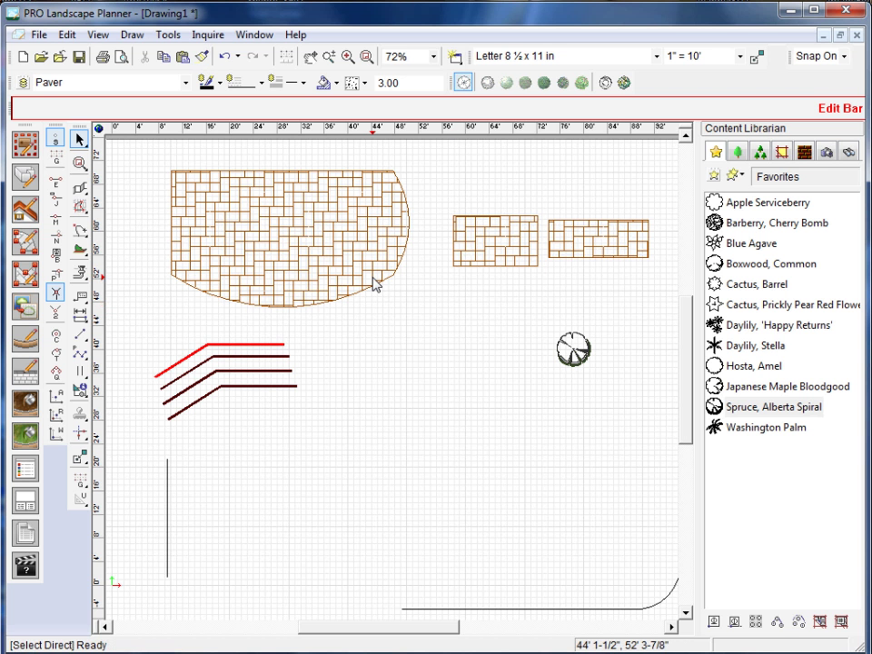
left_click(375, 285)
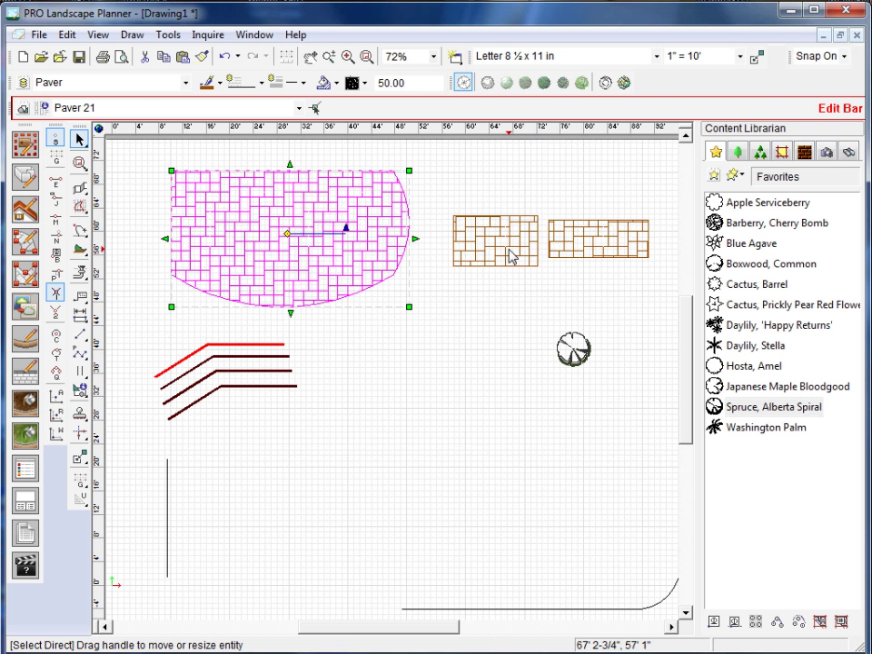
left_click(511, 257)
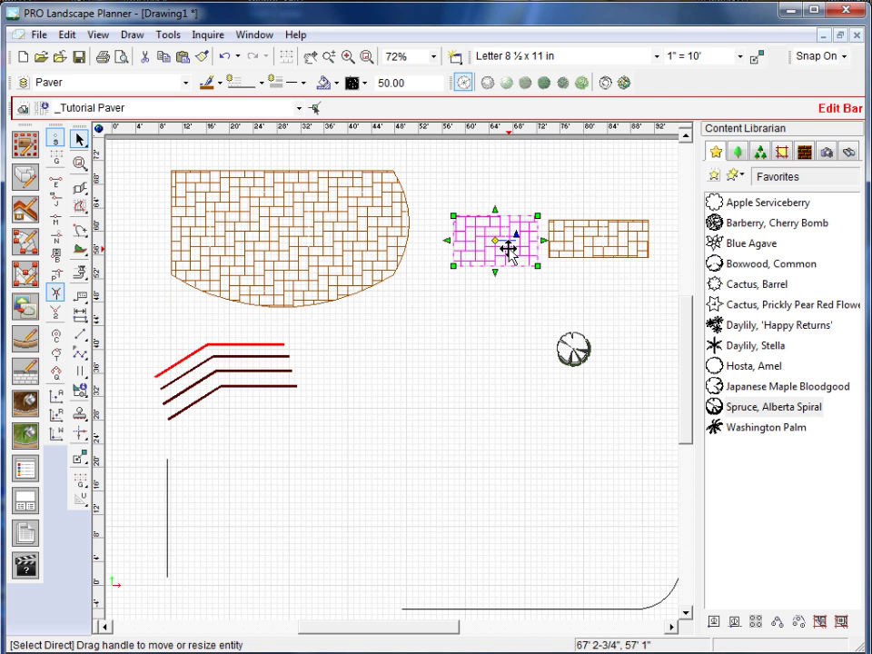
left_click(373, 269)
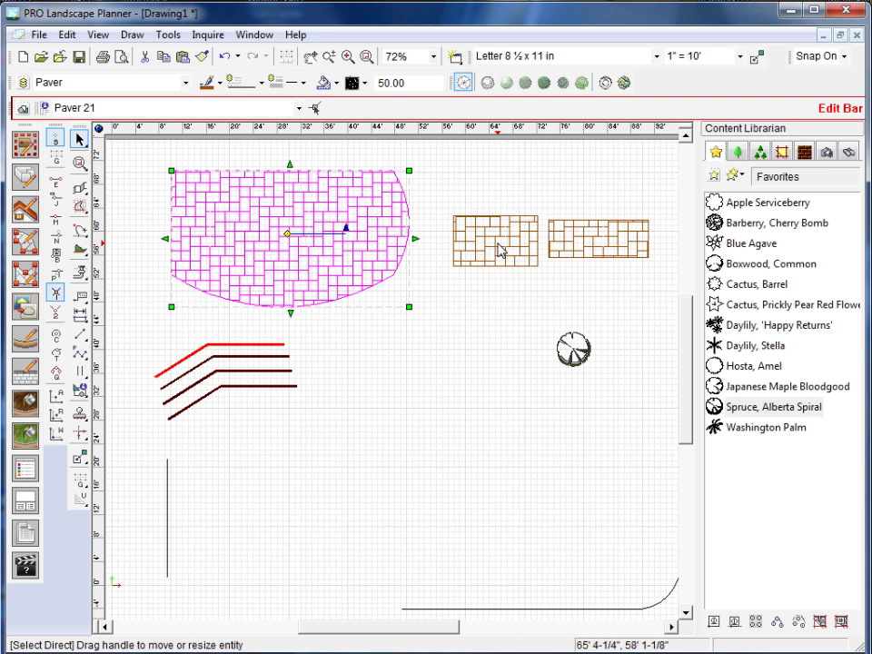
left_click(496, 256)
left_click(588, 247)
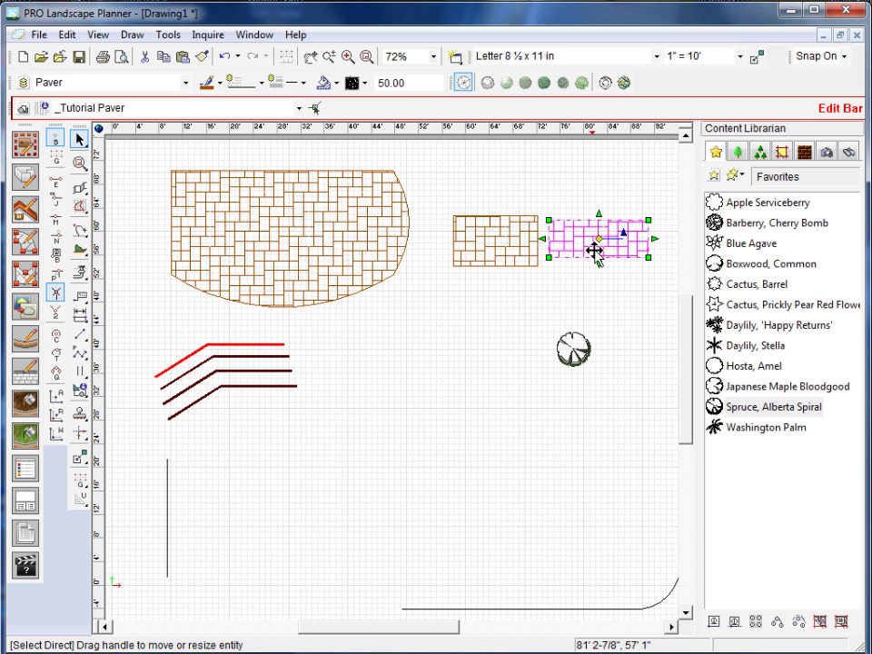
left_click(400, 426)
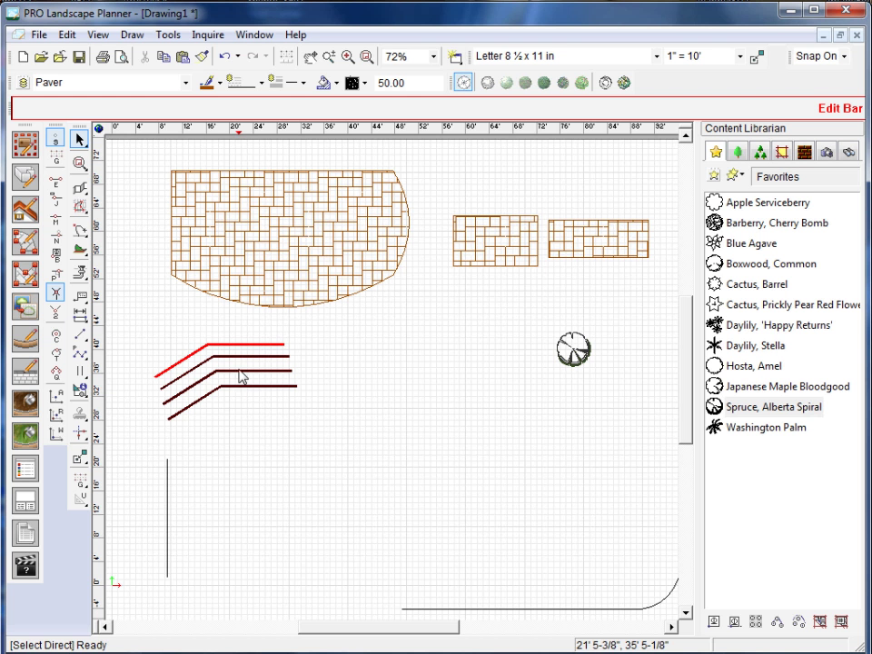
Property-paint red onto the second, third and fourth polylines, then exit to selection.
left_click(202, 56)
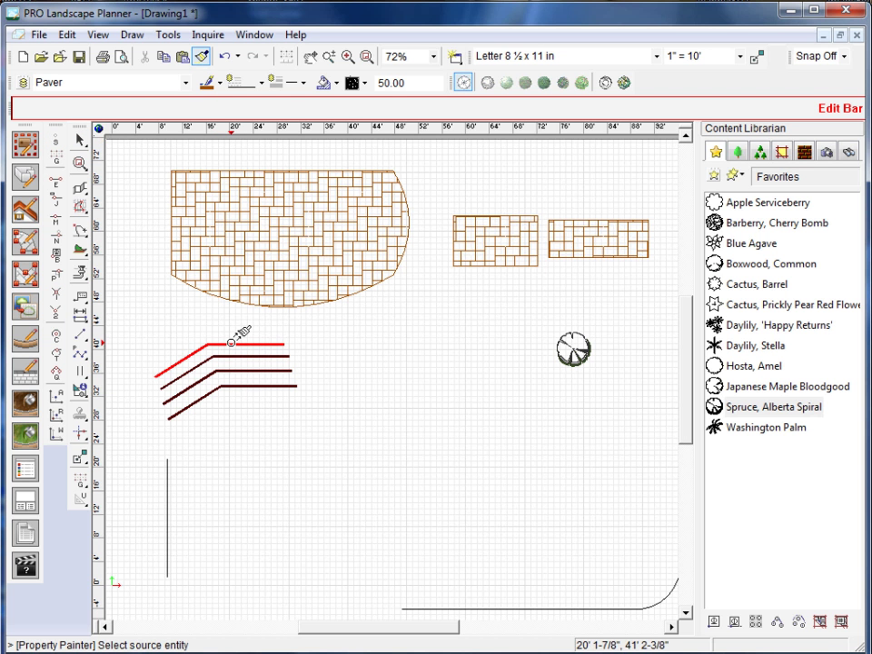
left_click(261, 359)
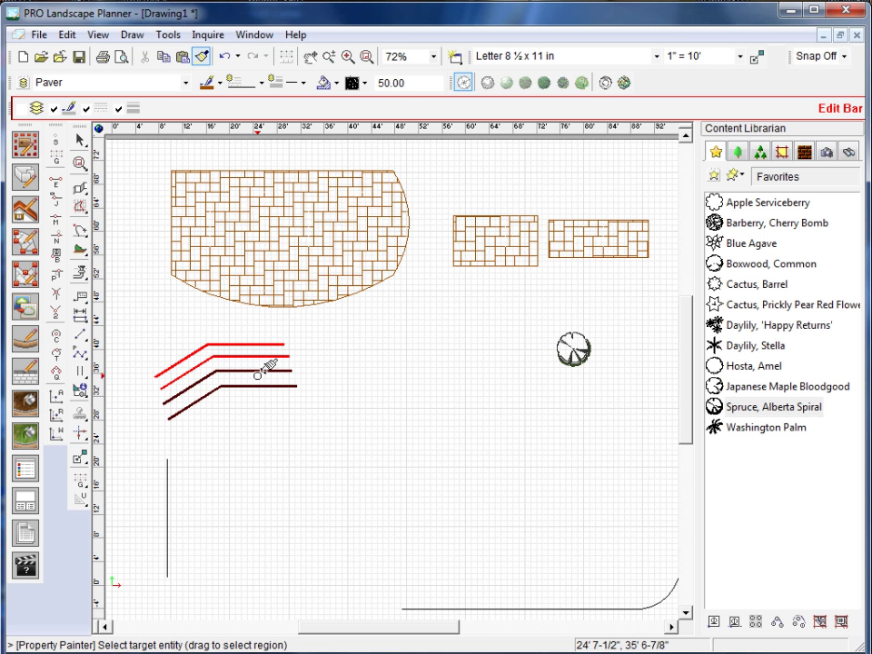
left_click(263, 372)
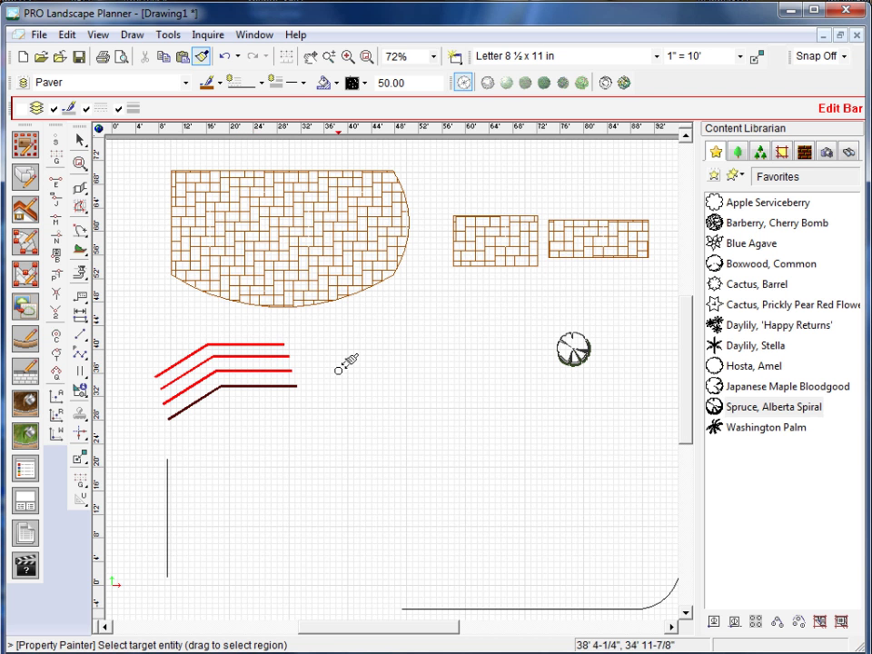
left_click(283, 386)
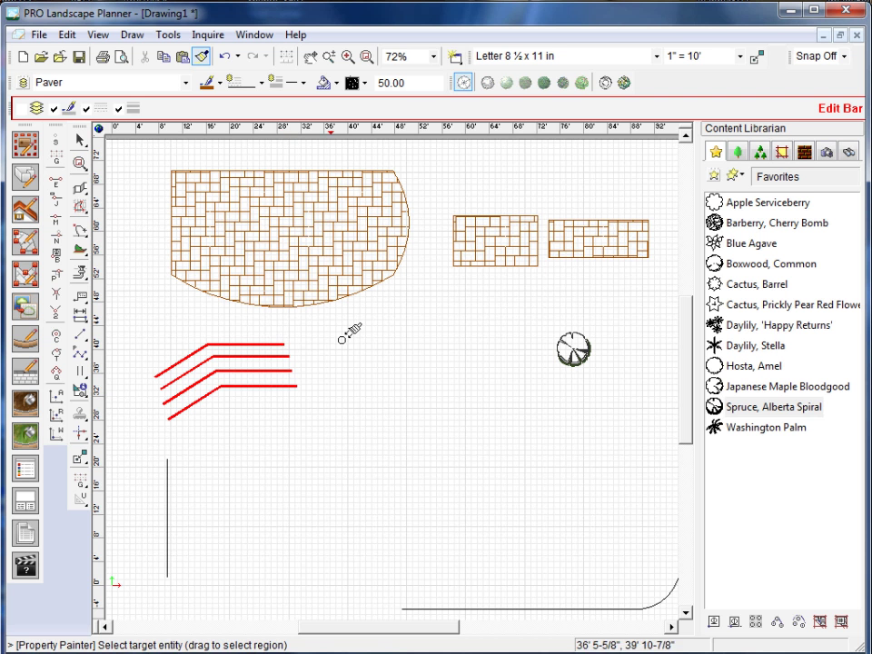
key("Escape")
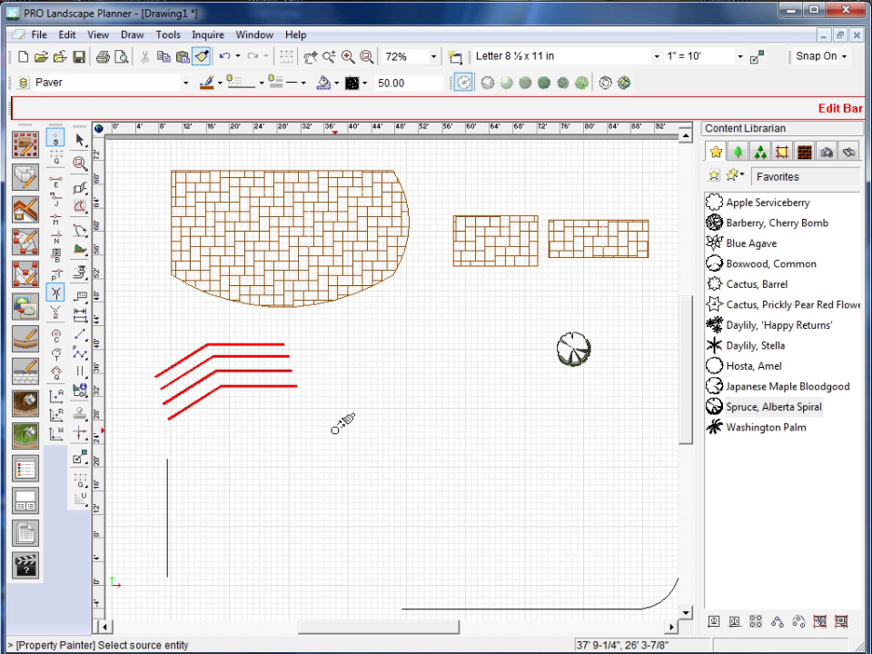
key("Escape")
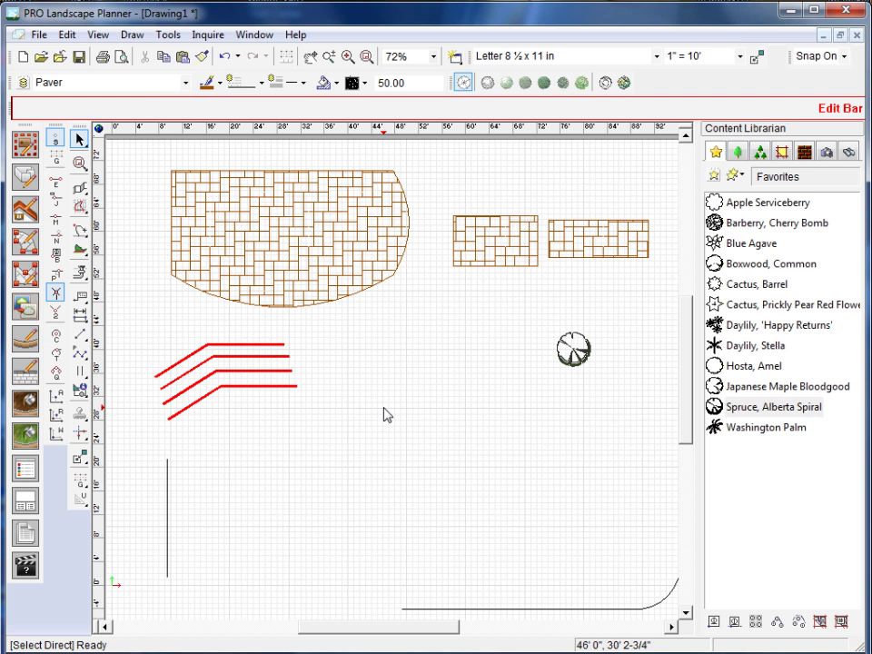
left_click(25, 271)
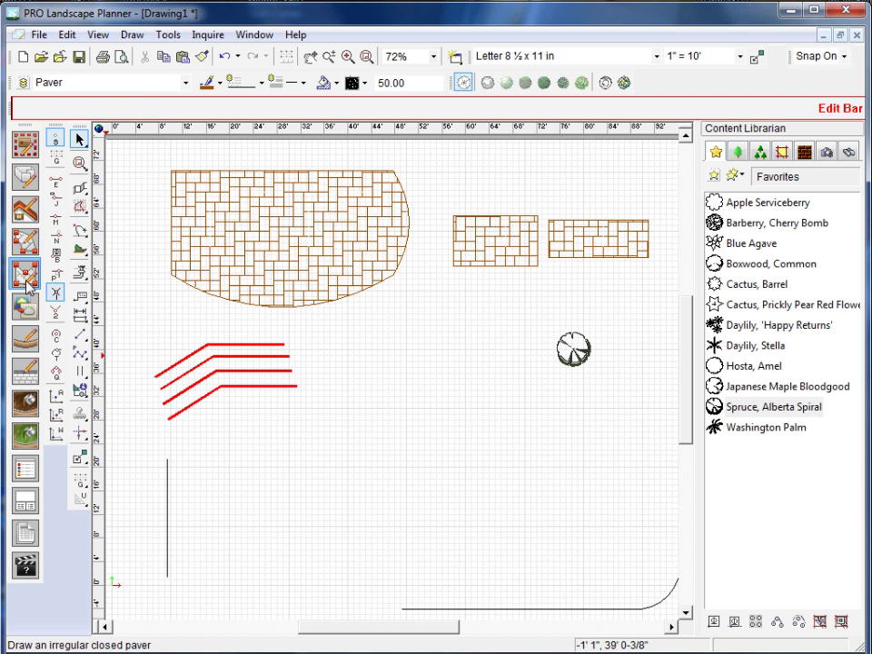
left_click(316, 455)
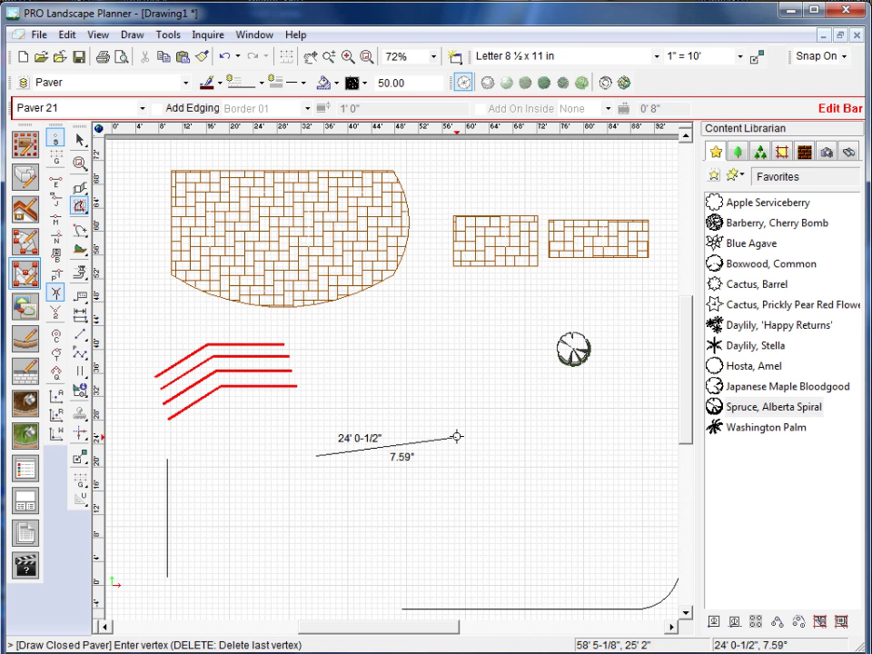
key("shift")
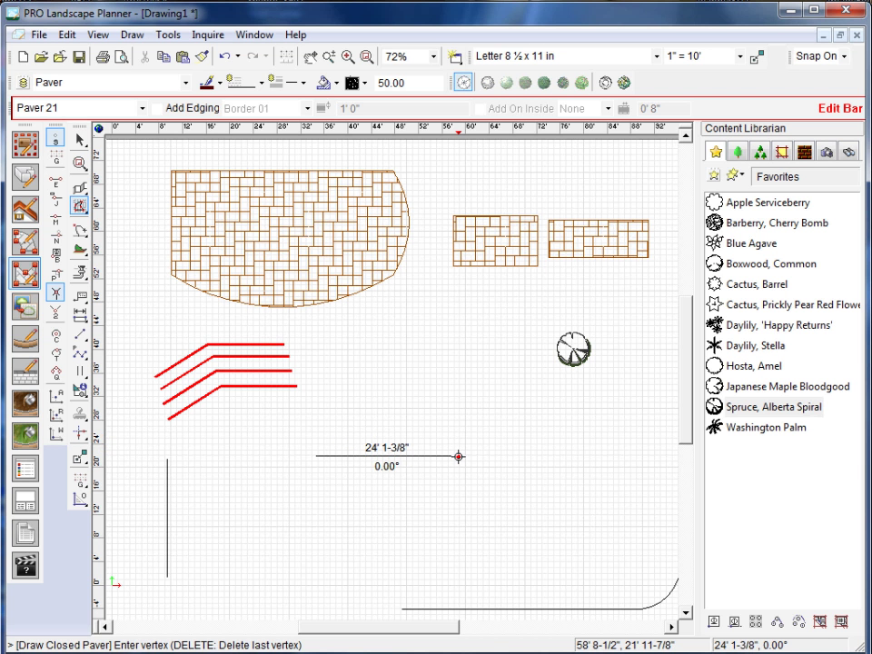
left_click(459, 456)
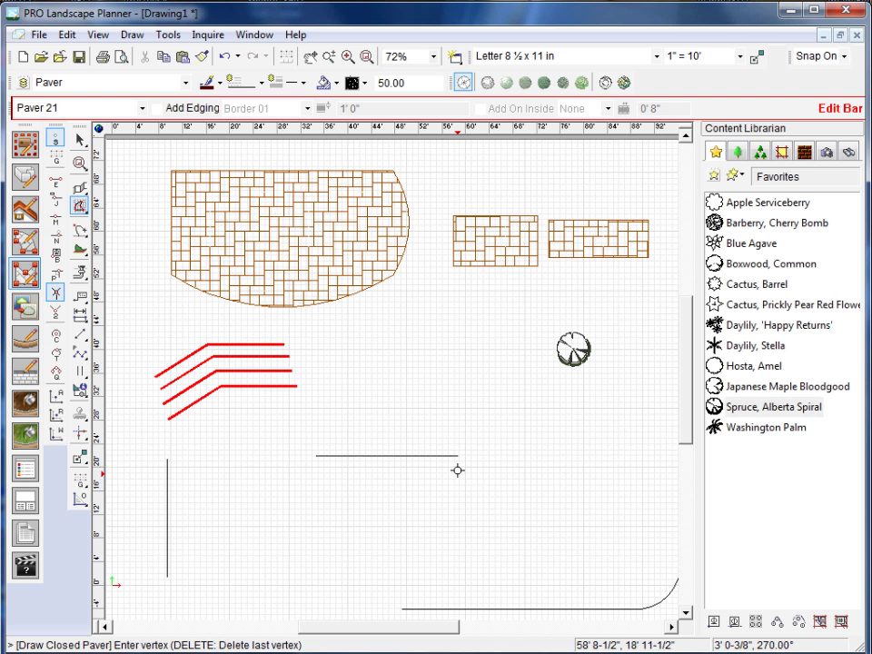
left_click(461, 550)
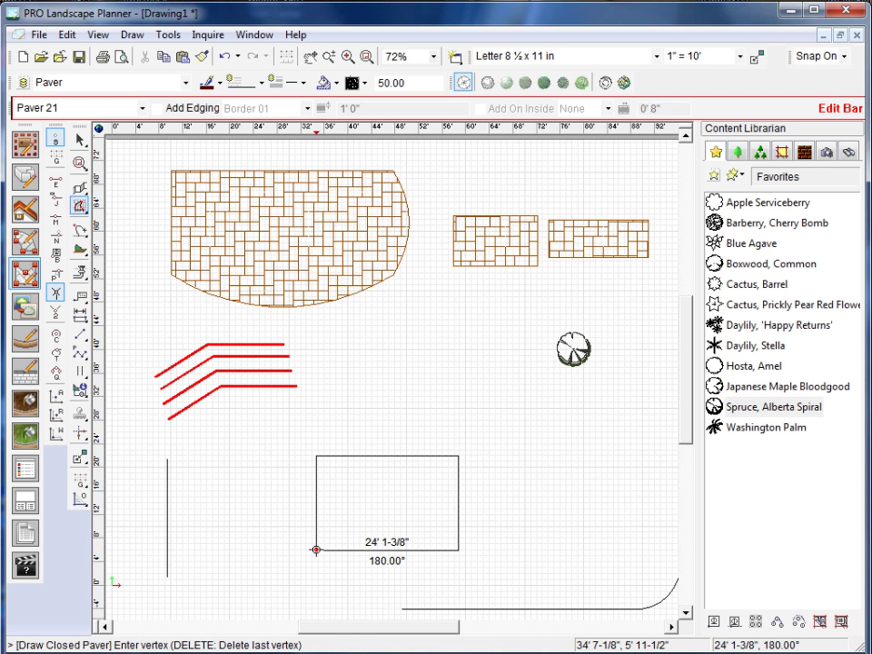
double_click(316, 550)
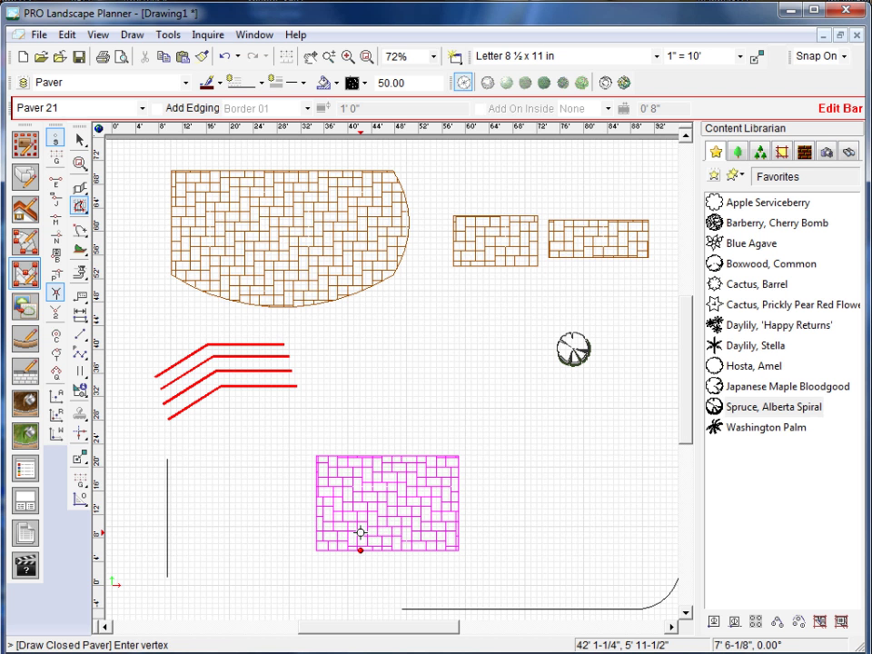
key("Escape")
left_click(420, 522)
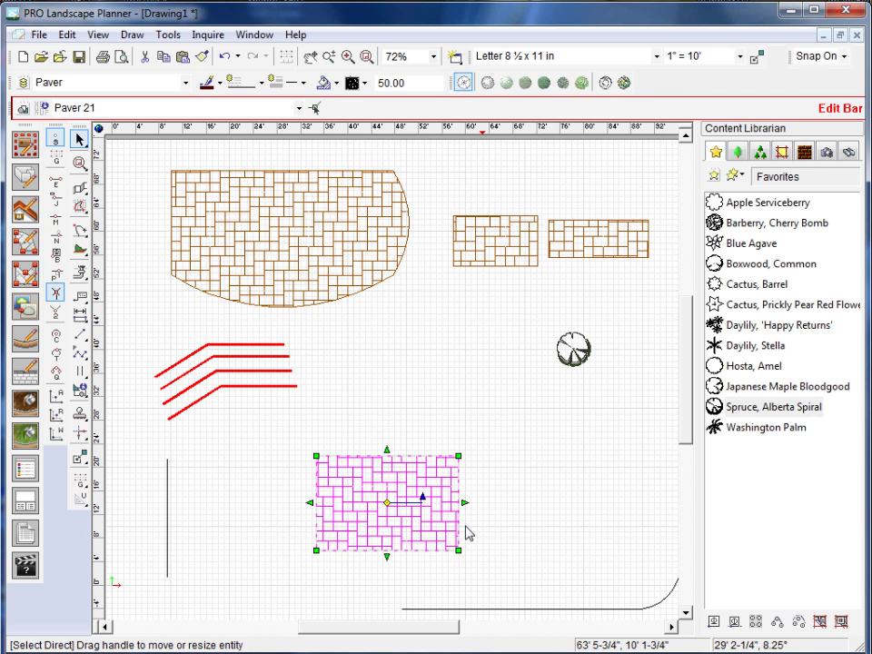
key("Delete")
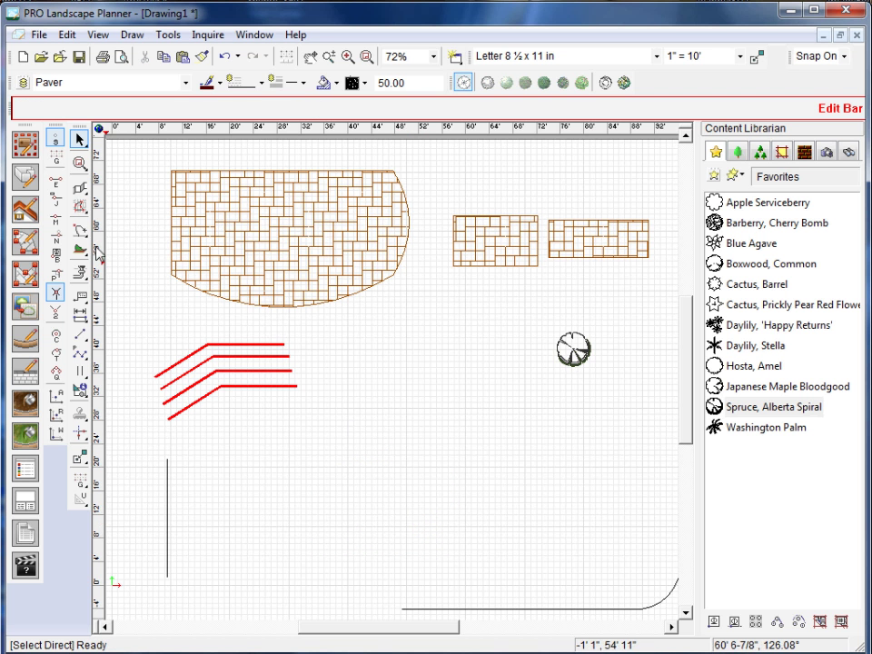
left_click(23, 182)
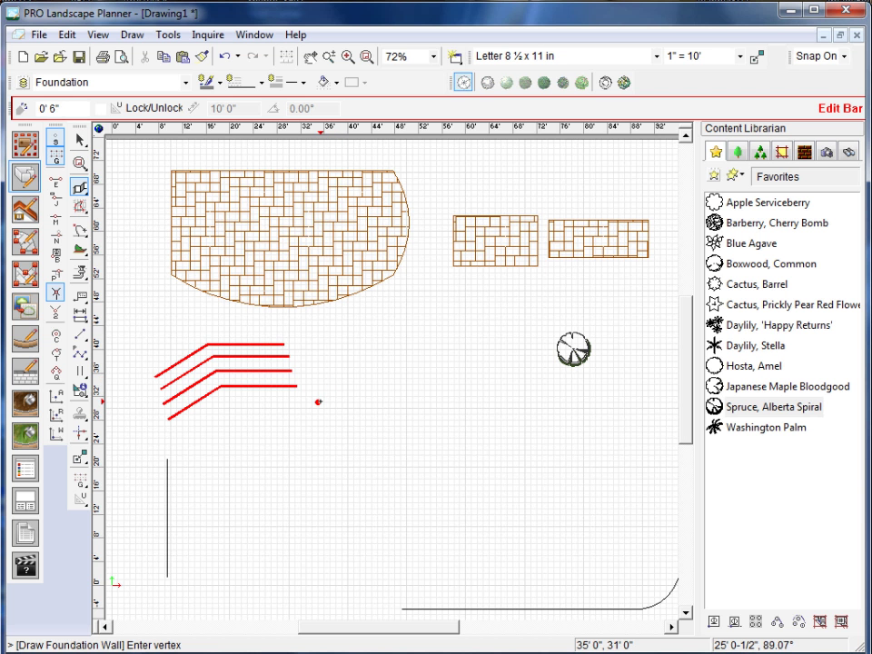
left_click(318, 402)
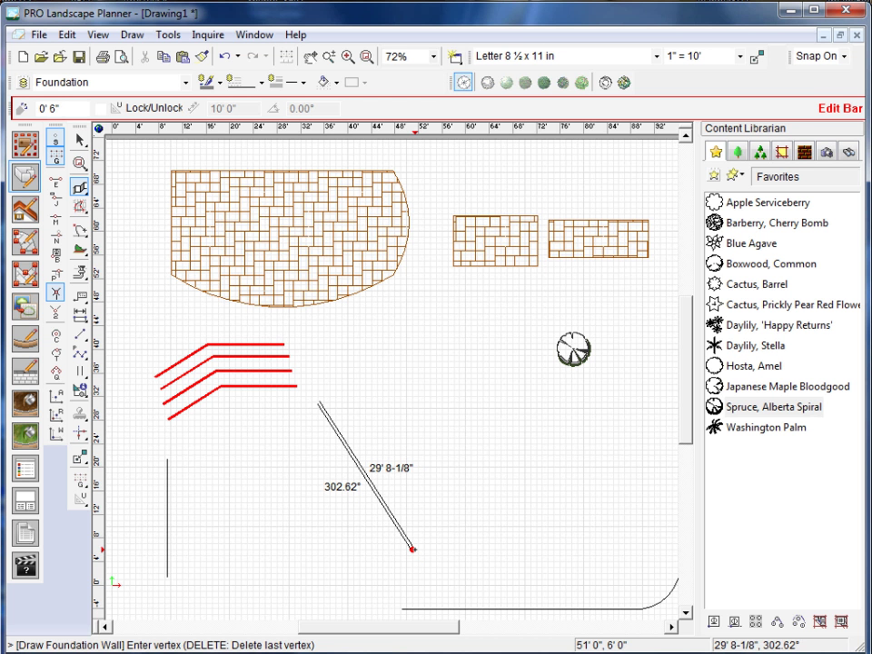
left_click(414, 549)
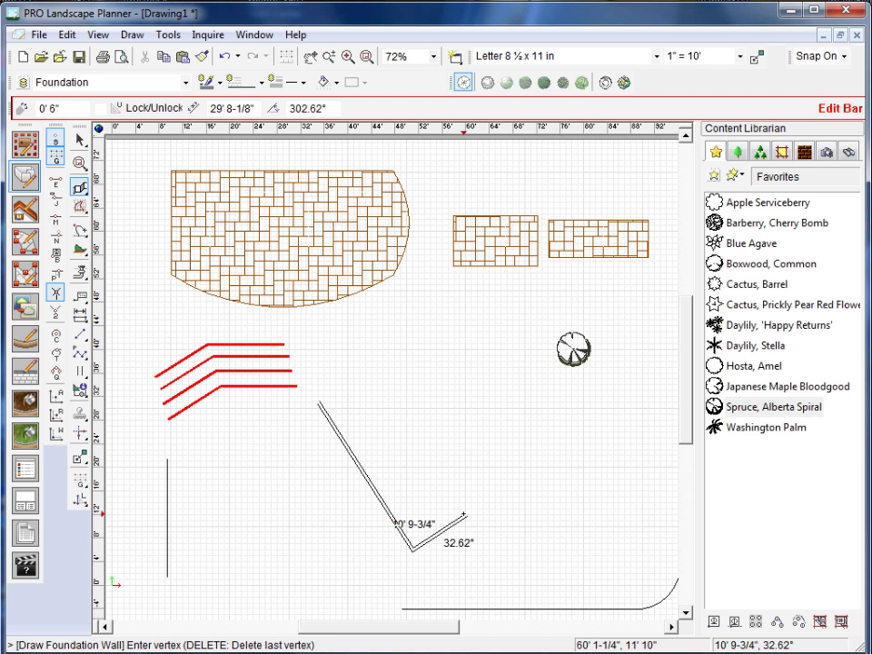
left_click(473, 511)
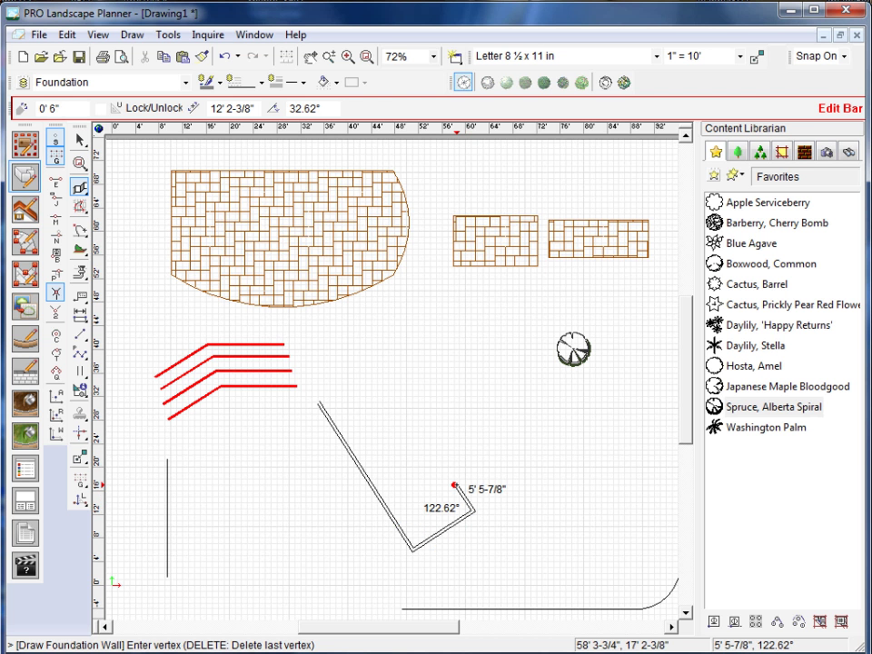
left_click(455, 482)
left_click(512, 446)
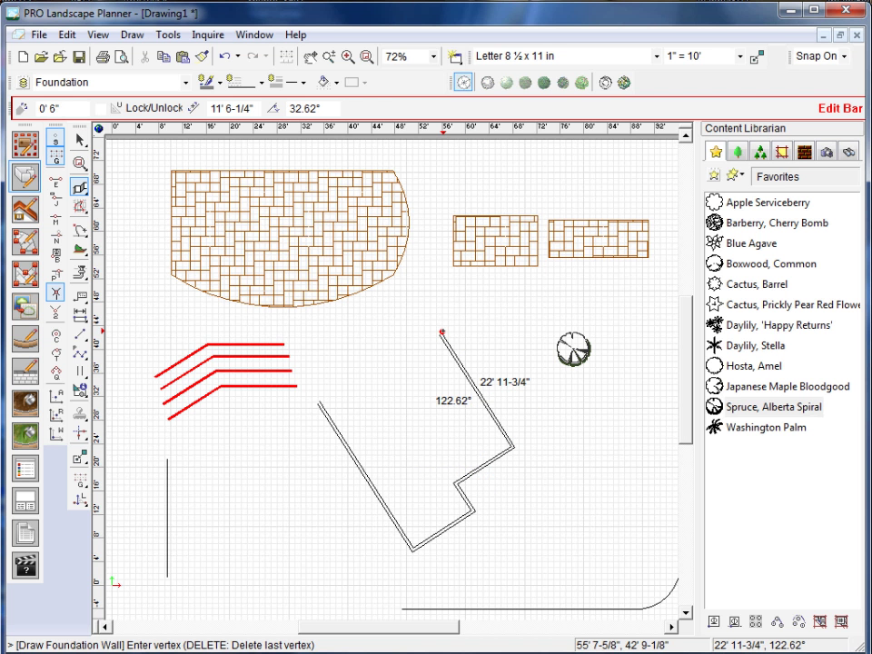
left_click(441, 332)
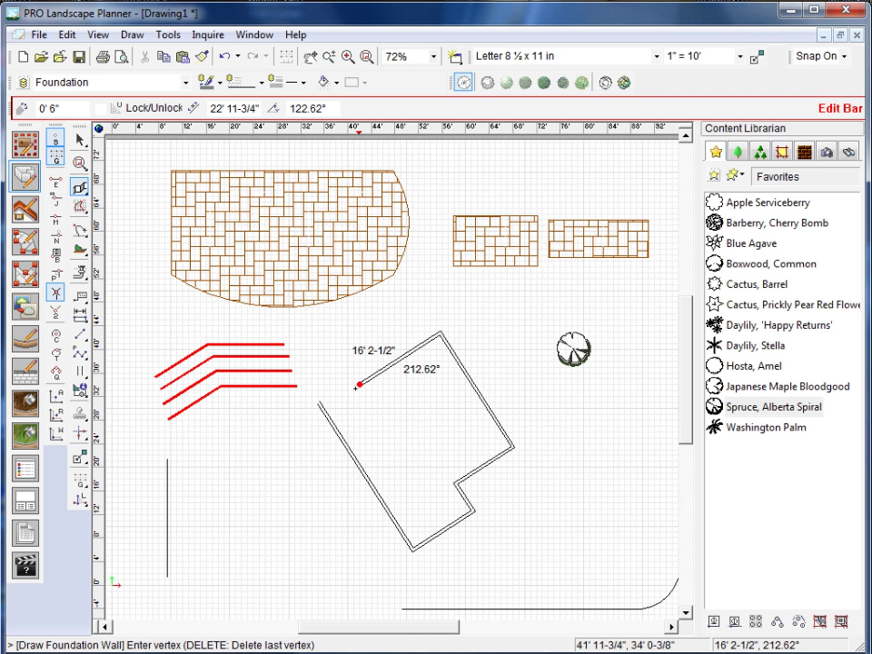
left_click(318, 422)
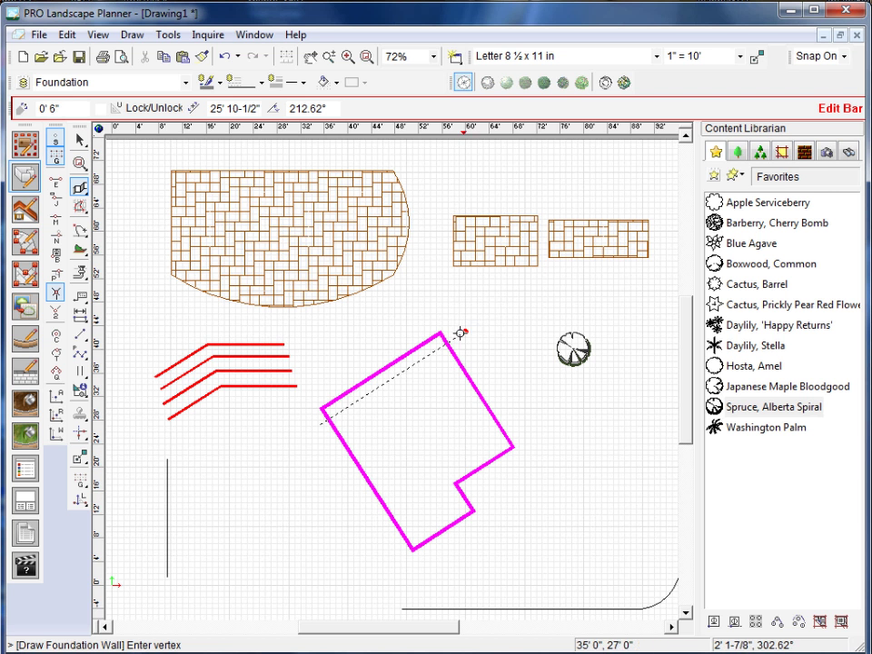
double_click(316, 431)
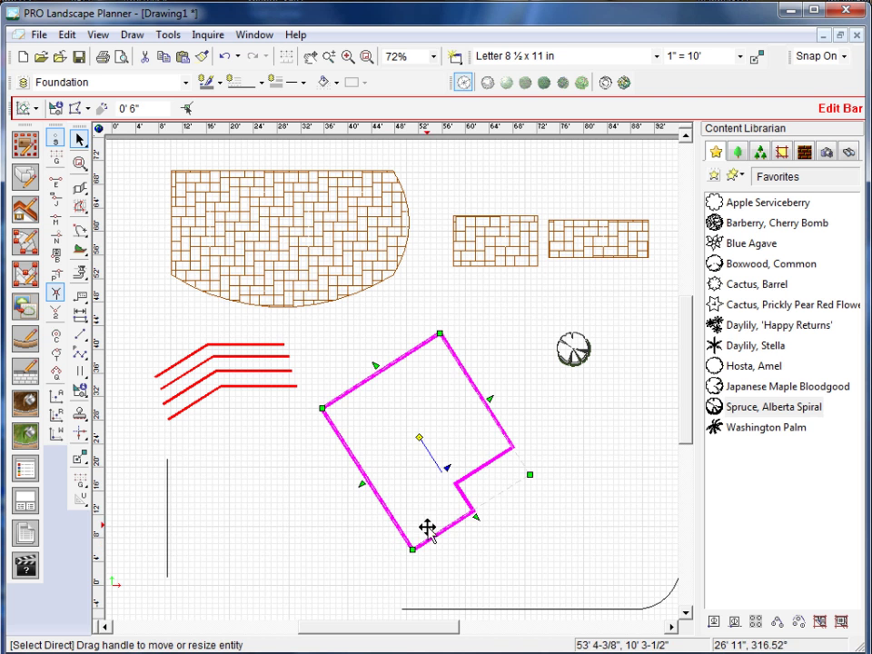
key("Delete")
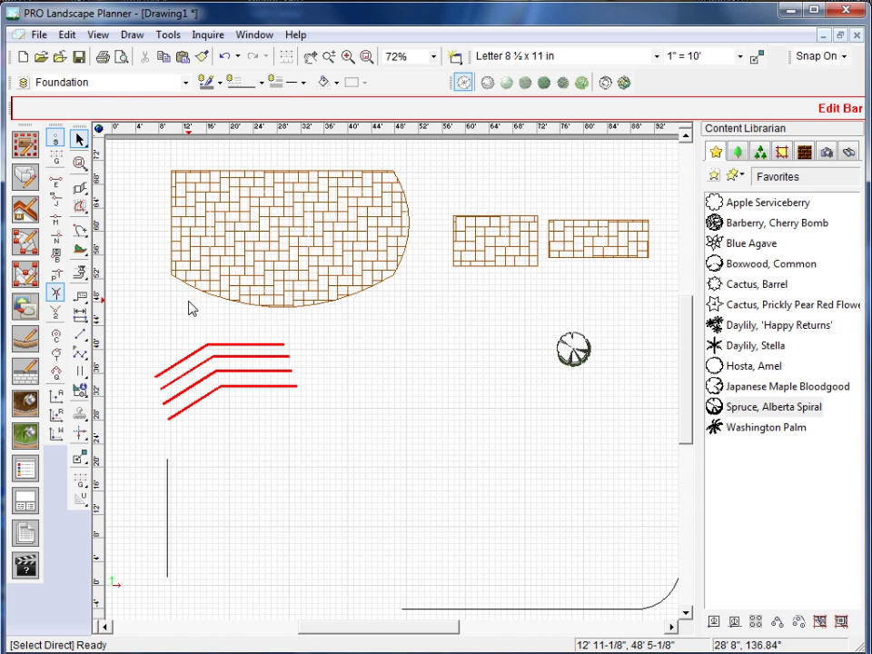
Offset stripe copies 9 ft apart to the right until seven vertical stripes stand.
left_click(134, 35)
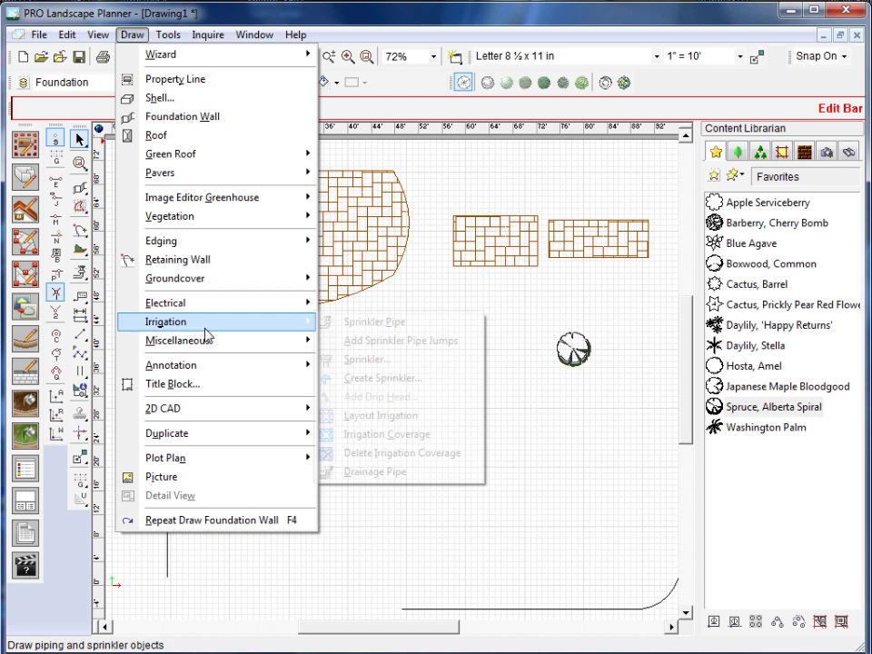
mouse_move(210, 438)
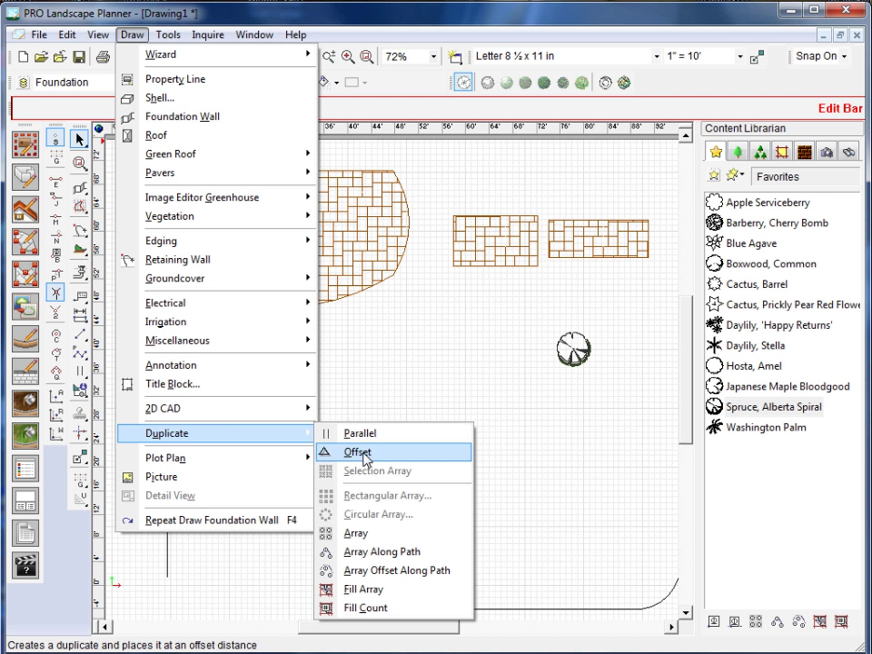
left_click(362, 453)
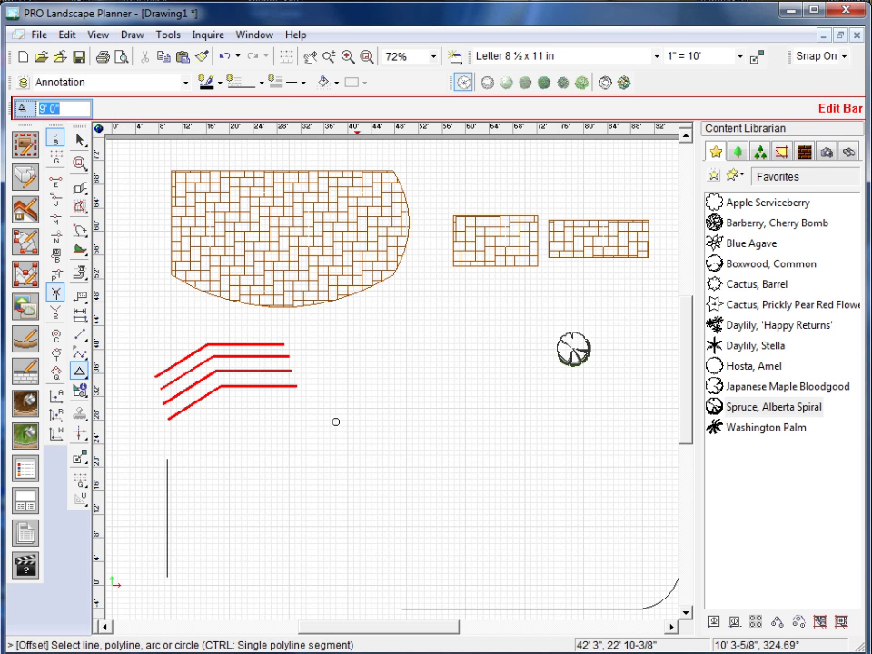
type("6")
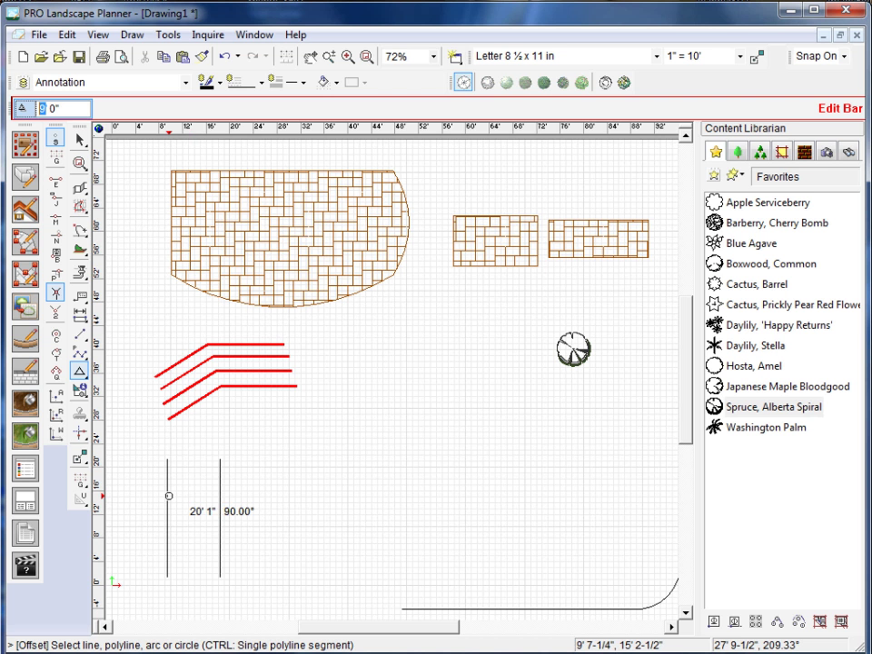
left_click(168, 495)
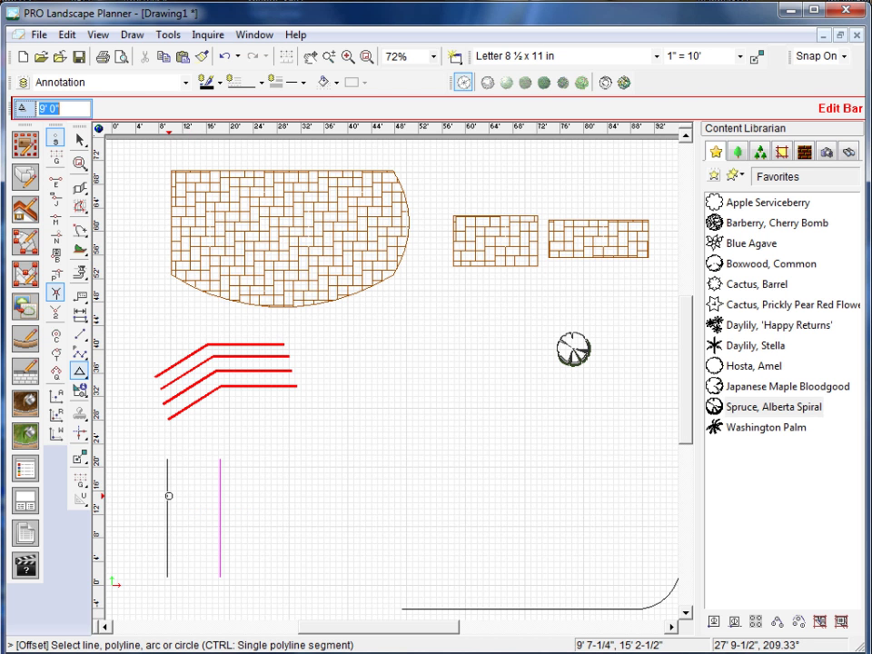
left_click(223, 494)
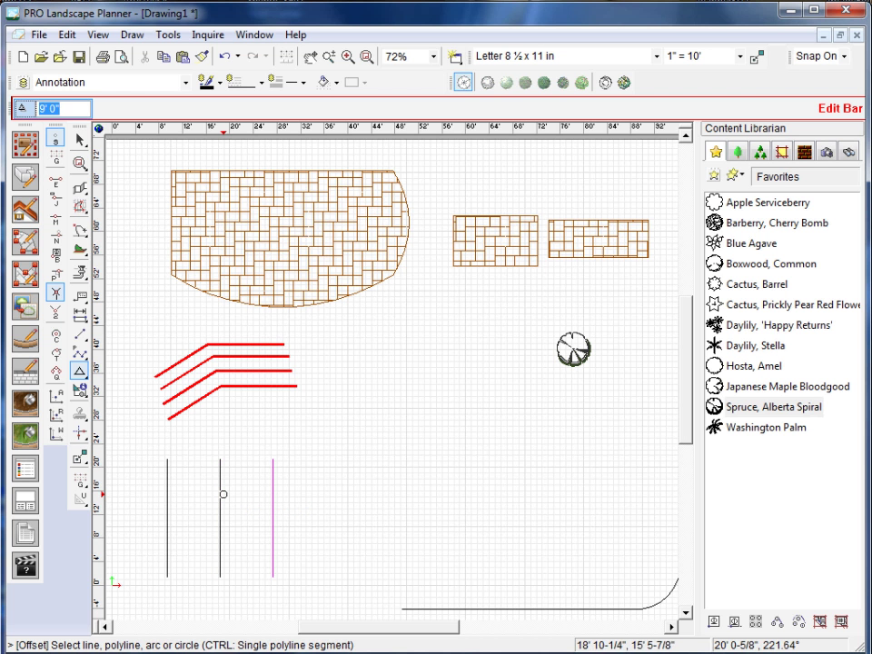
left_click(275, 494)
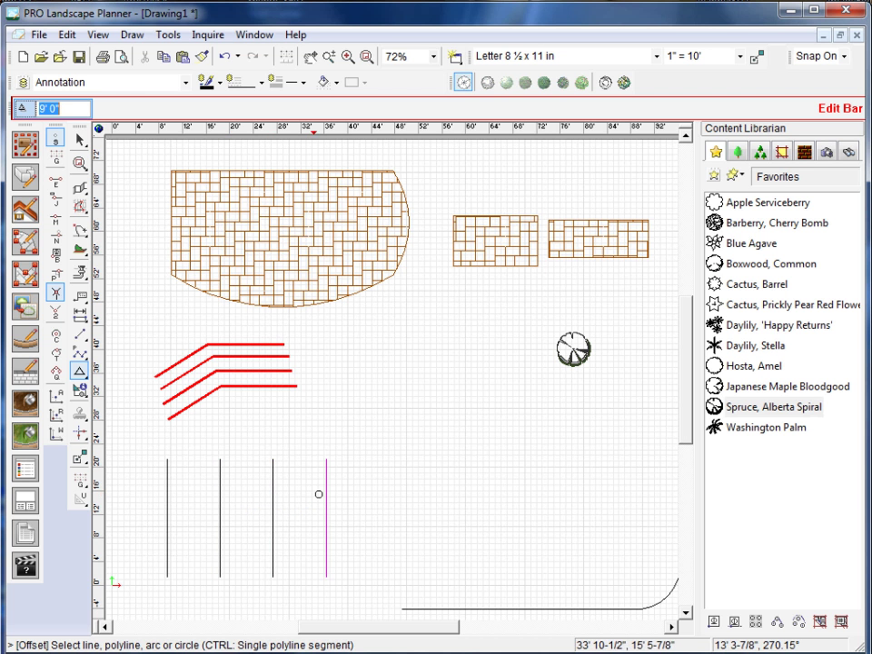
left_click(330, 494)
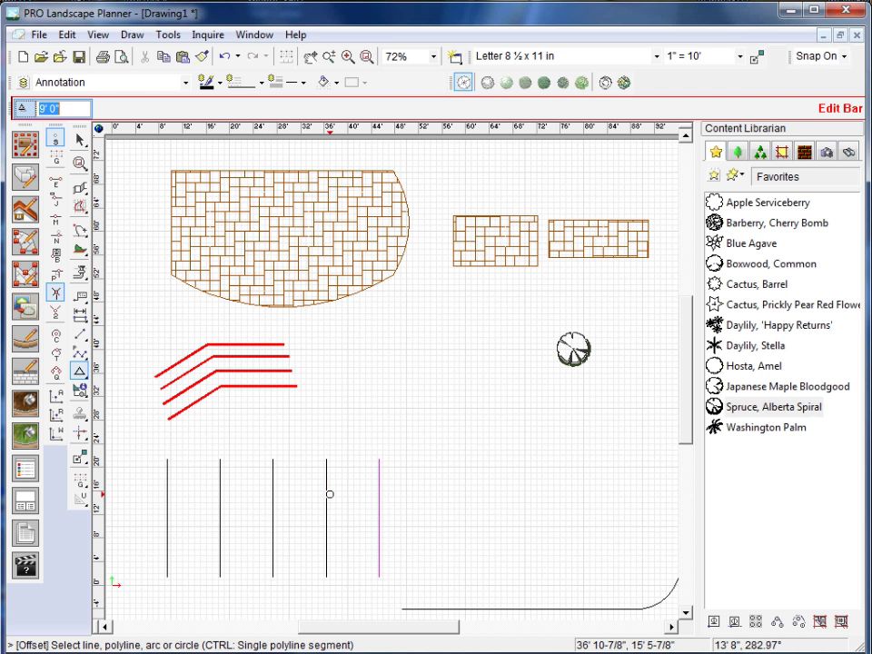
left_click(381, 494)
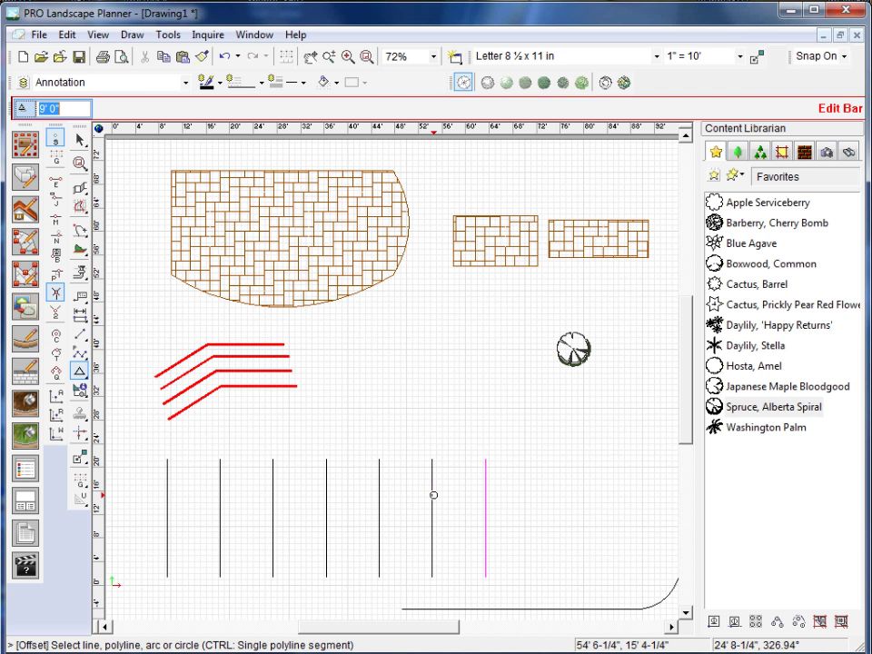
left_click(321, 540)
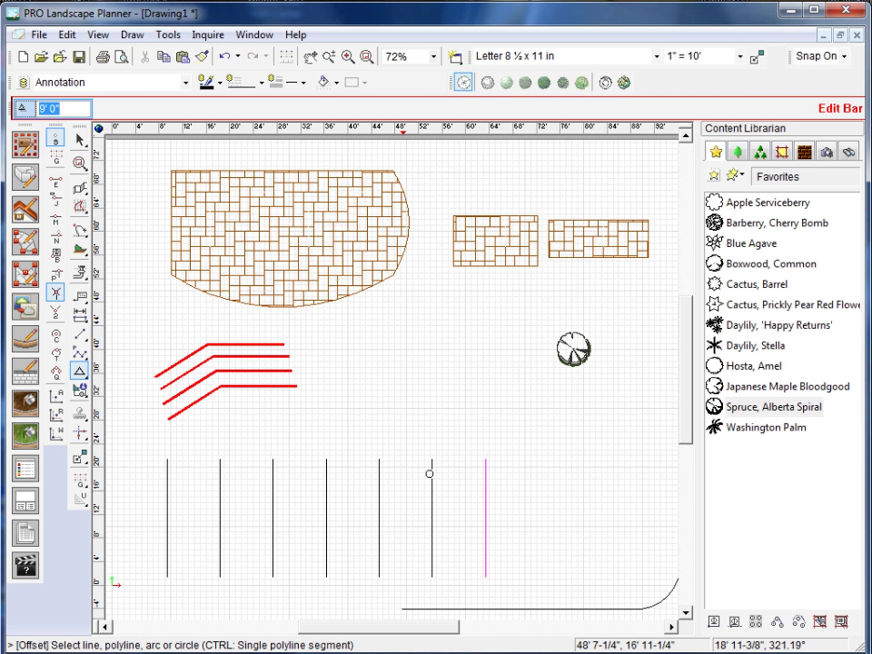
key("Escape")
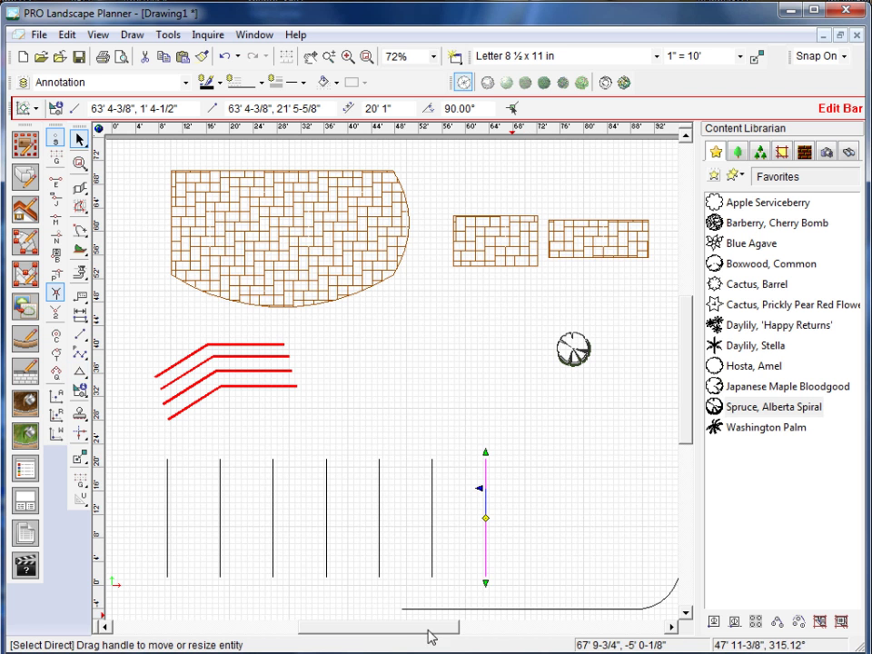
Offset the bottom-right curved line inward three times with Draw > Duplicate > Parallel, nesting each copy.
left_click_drag(430, 626, 438, 632)
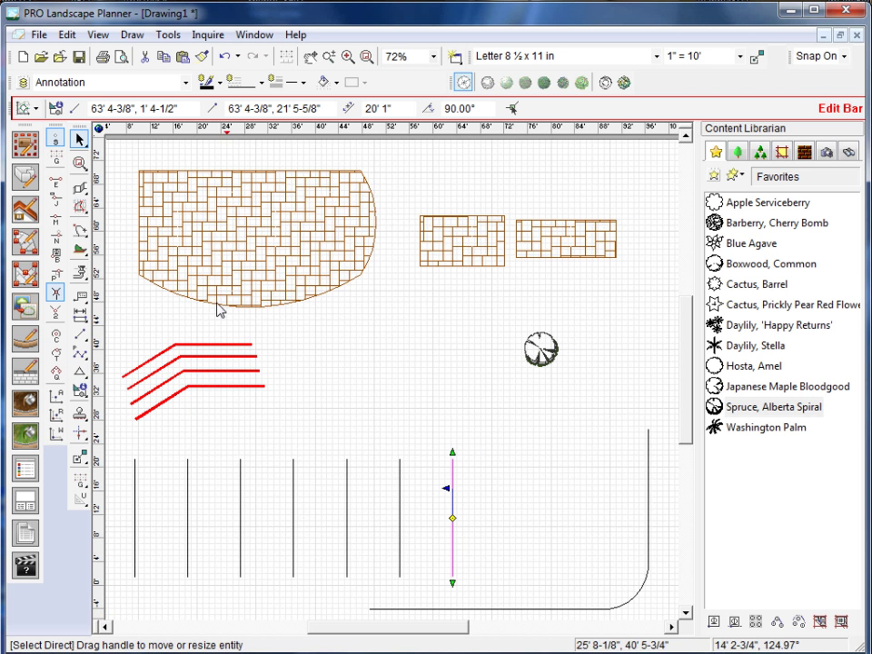
left_click(132, 36)
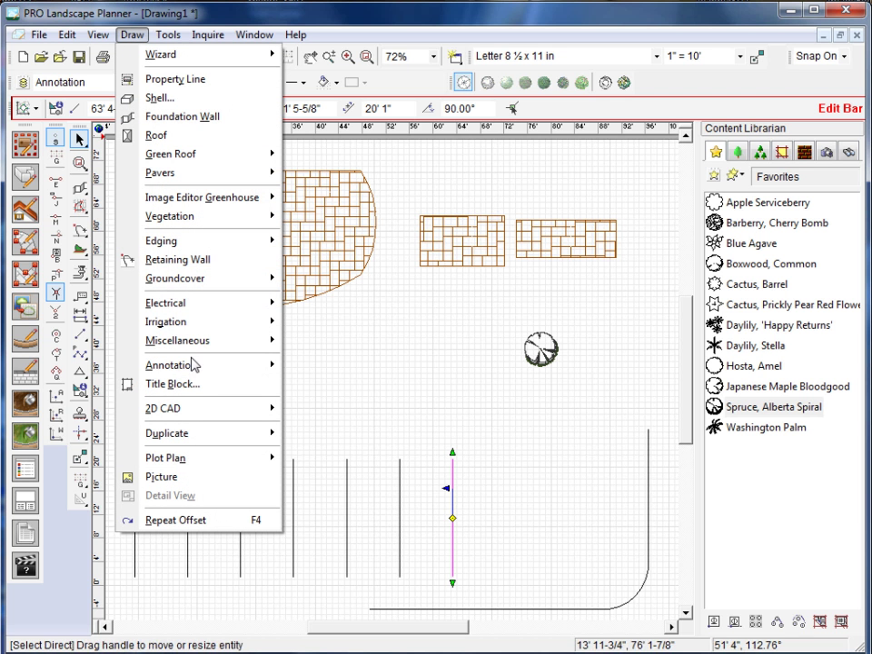
mouse_move(216, 443)
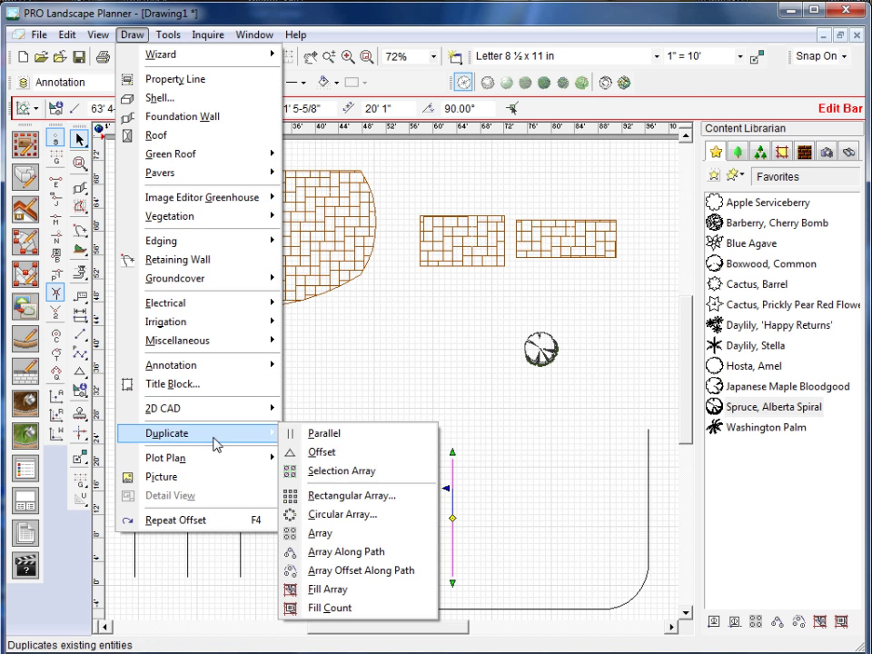
left_click(333, 437)
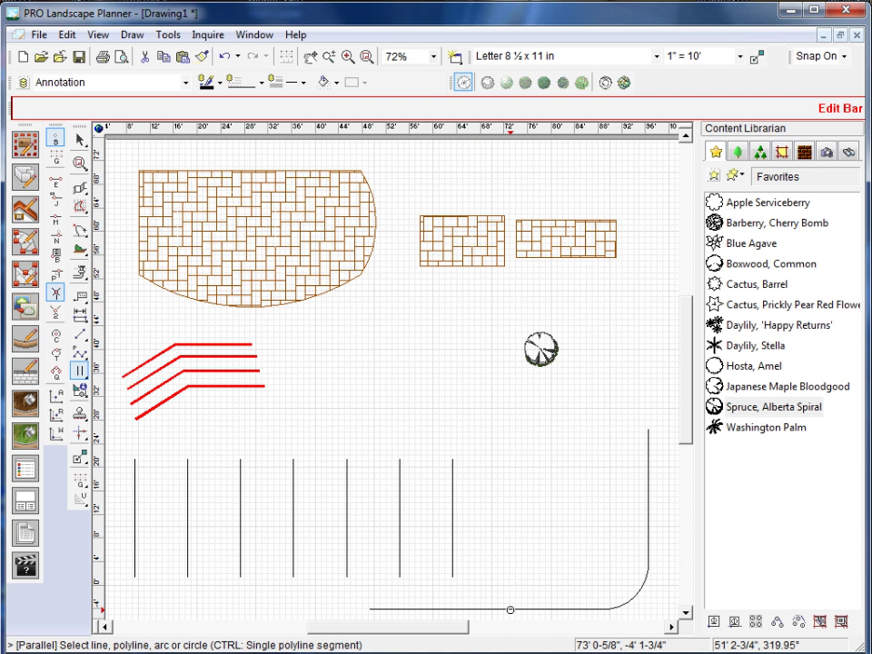
left_click(510, 609)
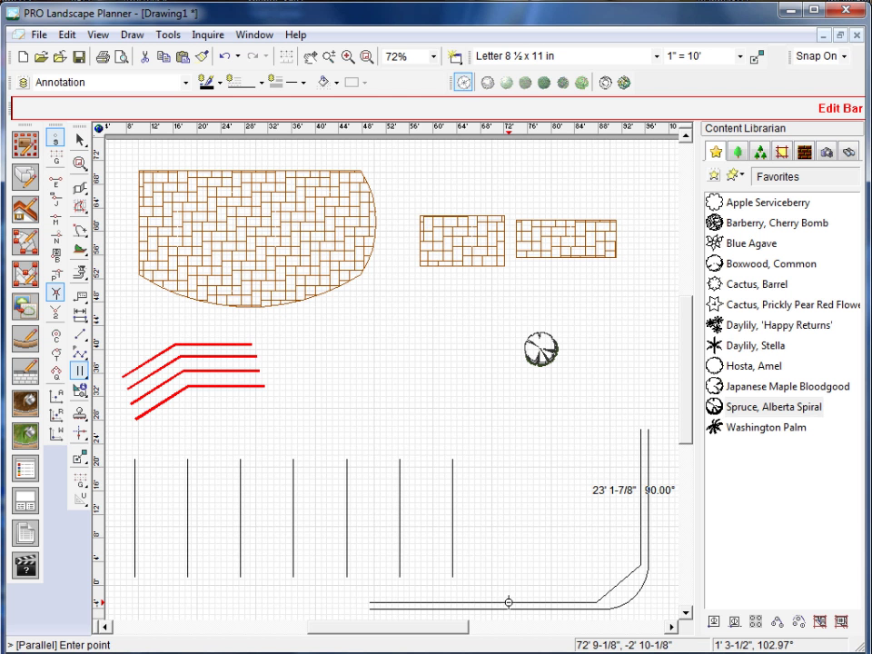
left_click(509, 602)
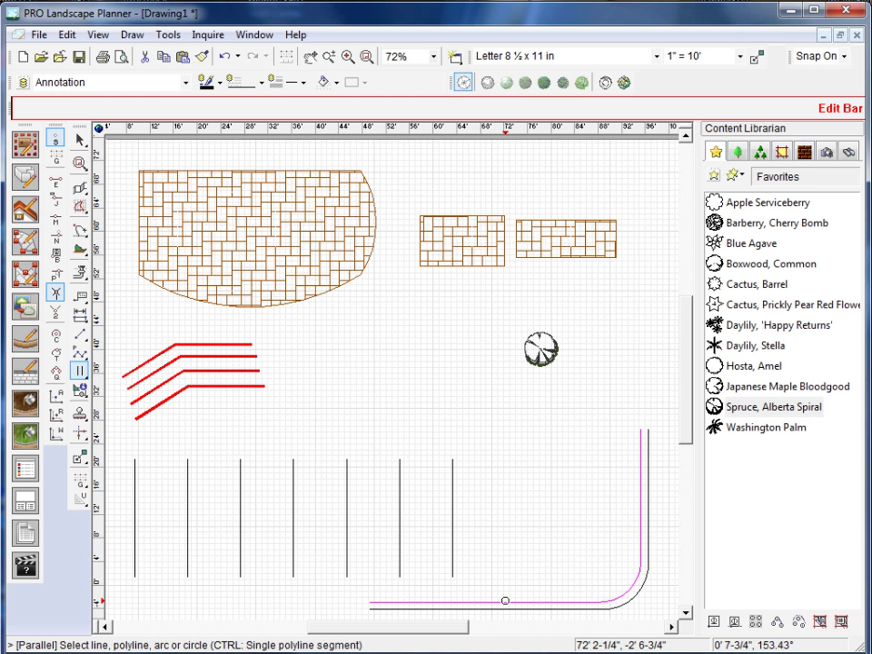
left_click(505, 602)
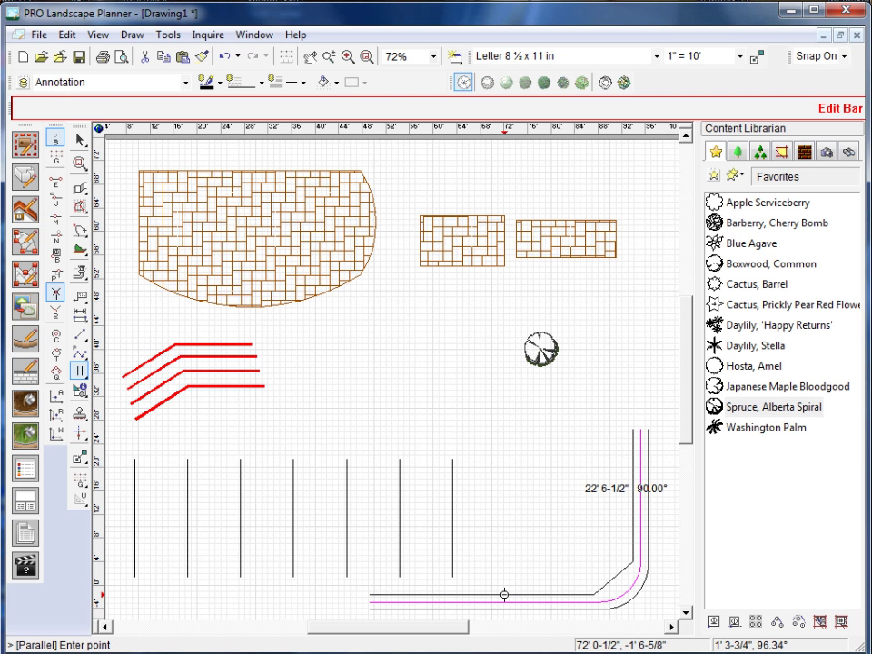
left_click(505, 595)
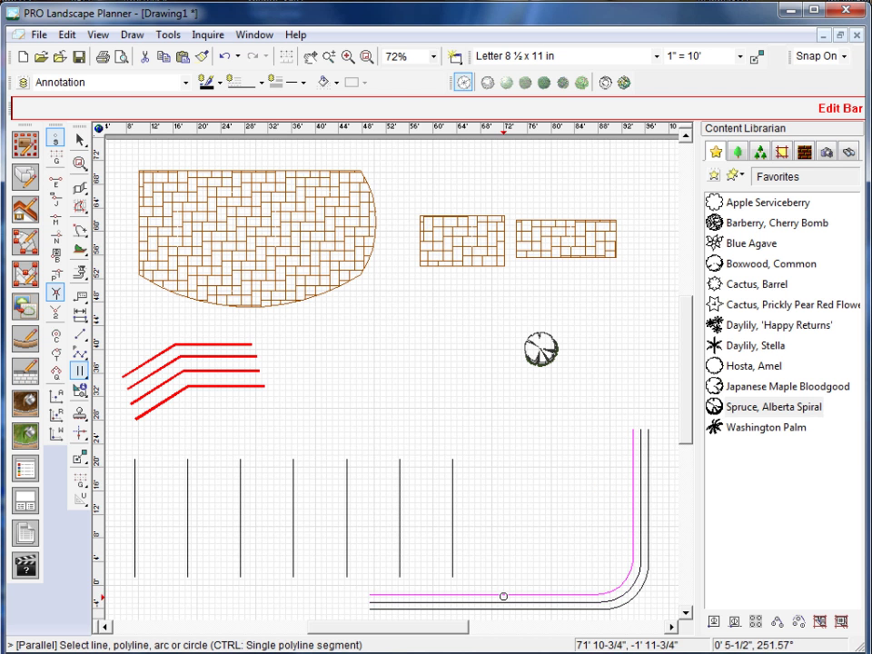
left_click(503, 592)
left_click(503, 587)
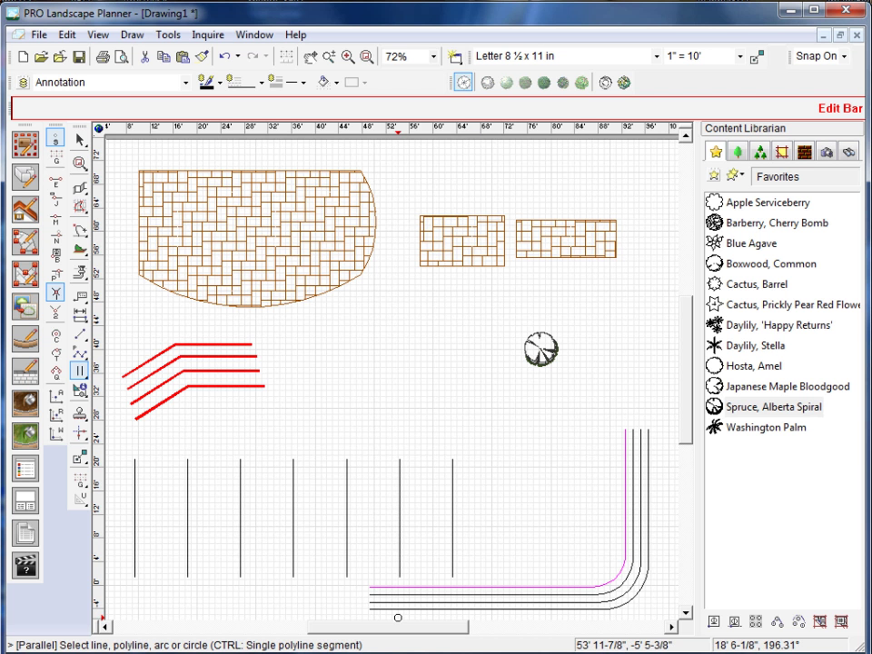
End the parallel command, clear the selection, then float the Content Librarian off its dock and close it.
key("Escape")
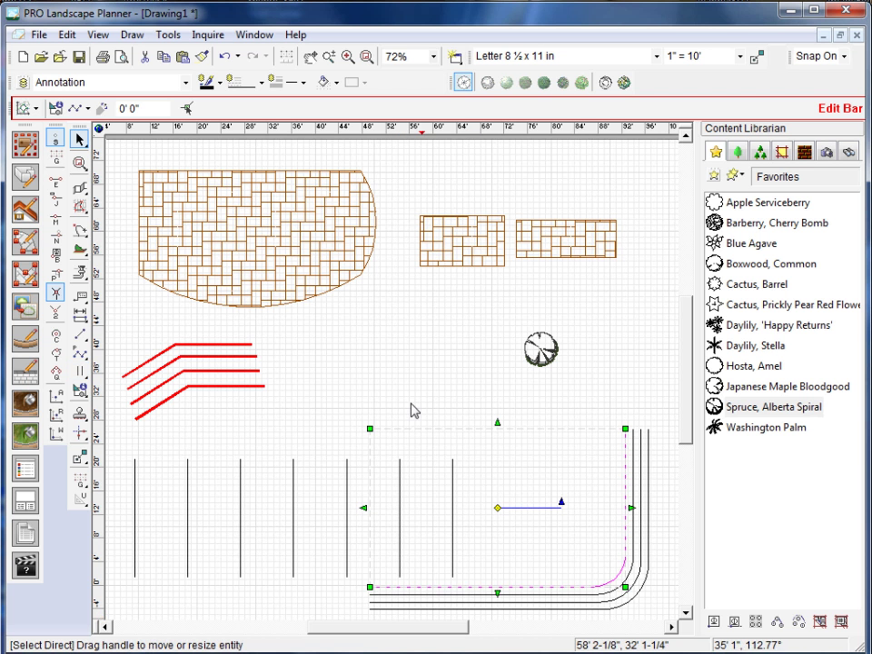
left_click(395, 383)
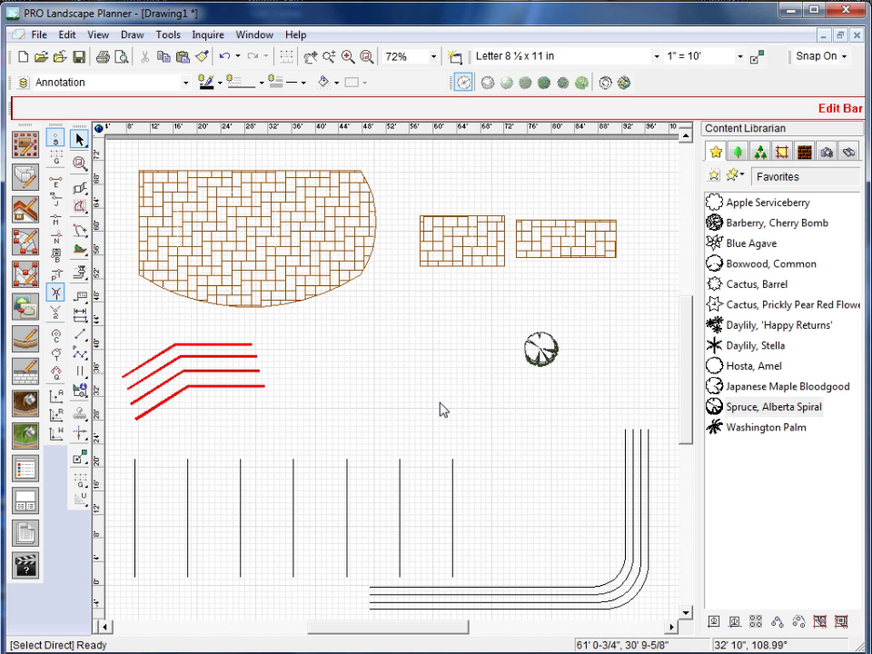
left_click_drag(746, 139, 437, 227)
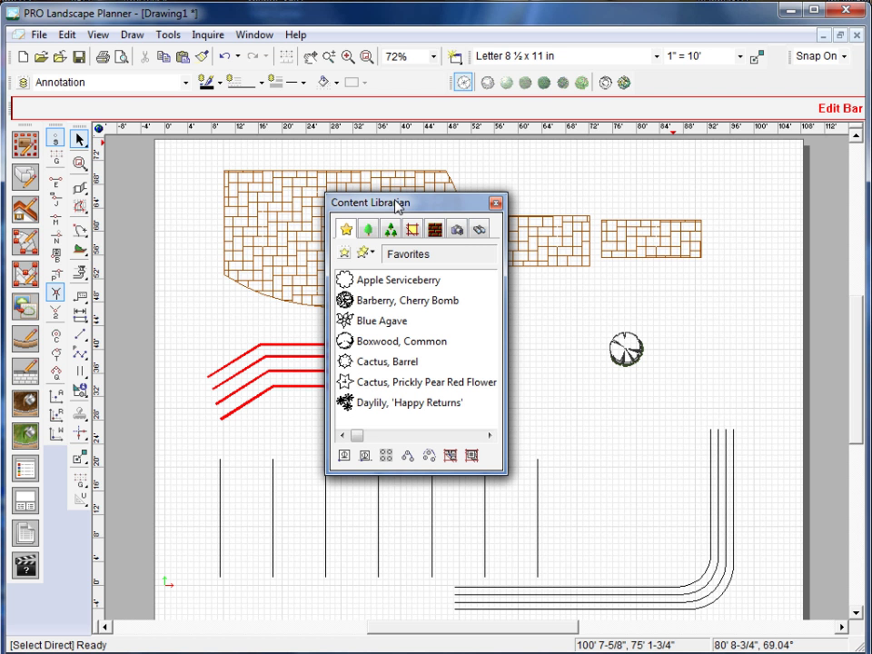
left_click_drag(414, 205, 524, 211)
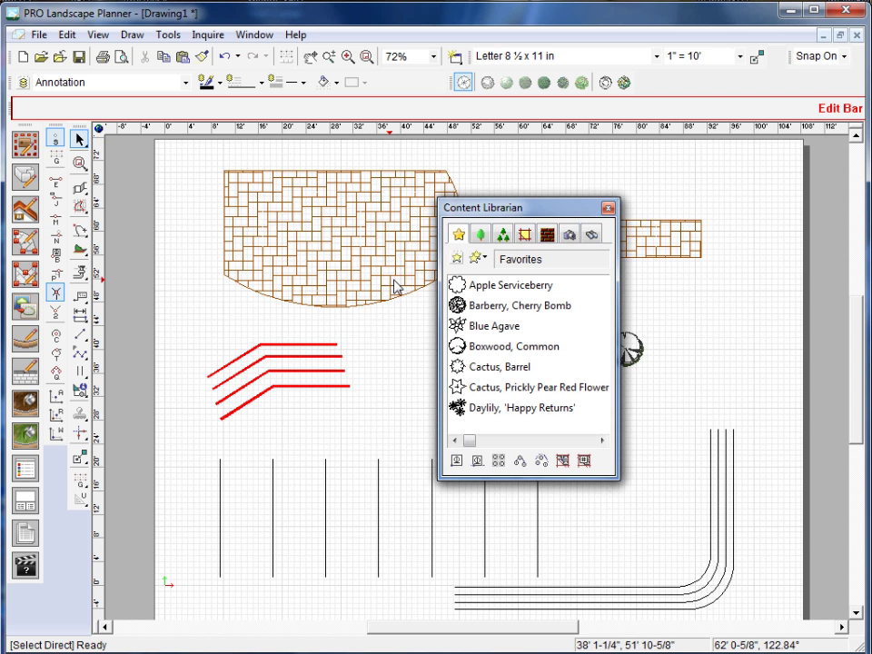
left_click(608, 209)
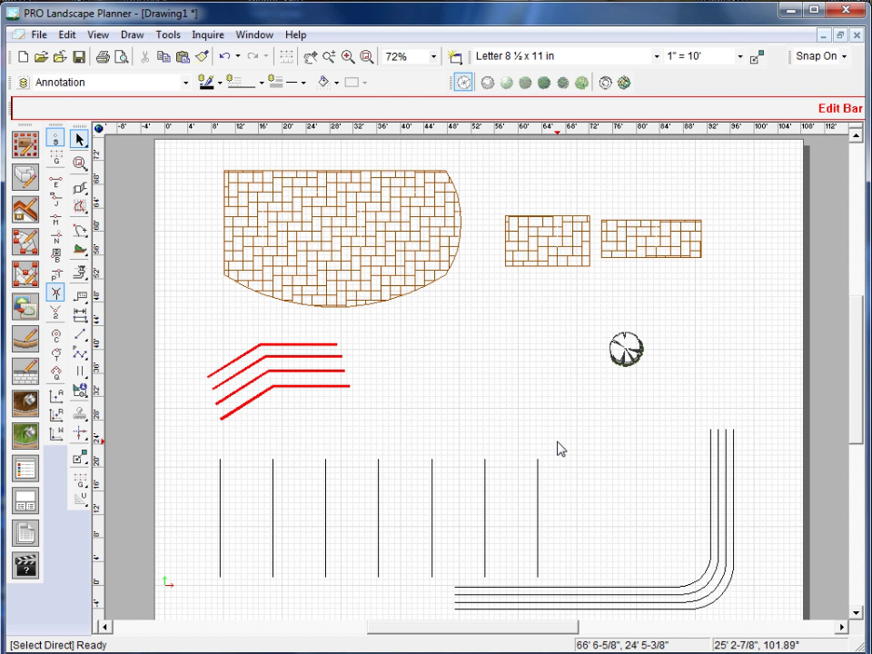
Re-enable Content Librarian in the View > Toolbars list and confirm with OK.
left_click(98, 36)
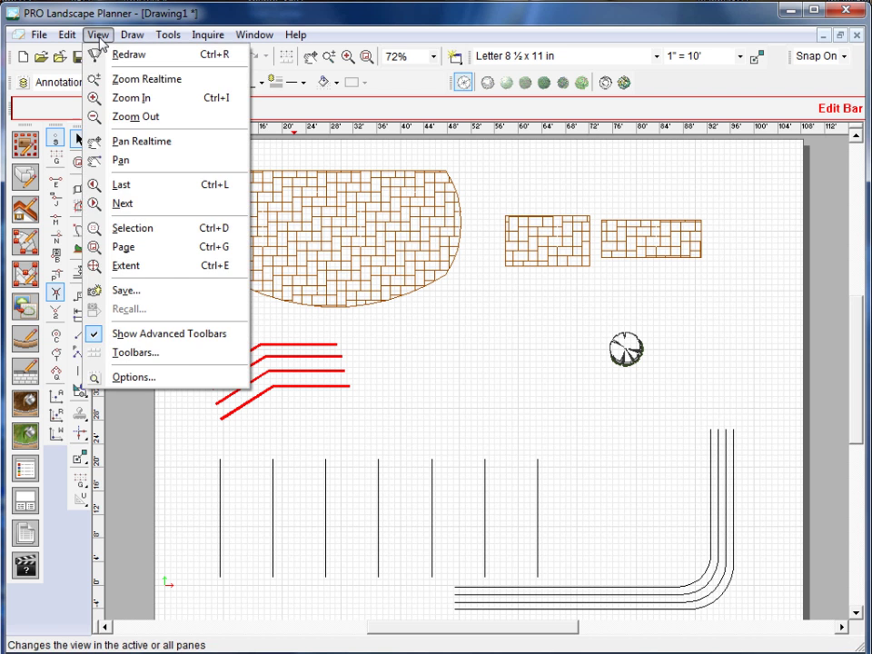
left_click(165, 355)
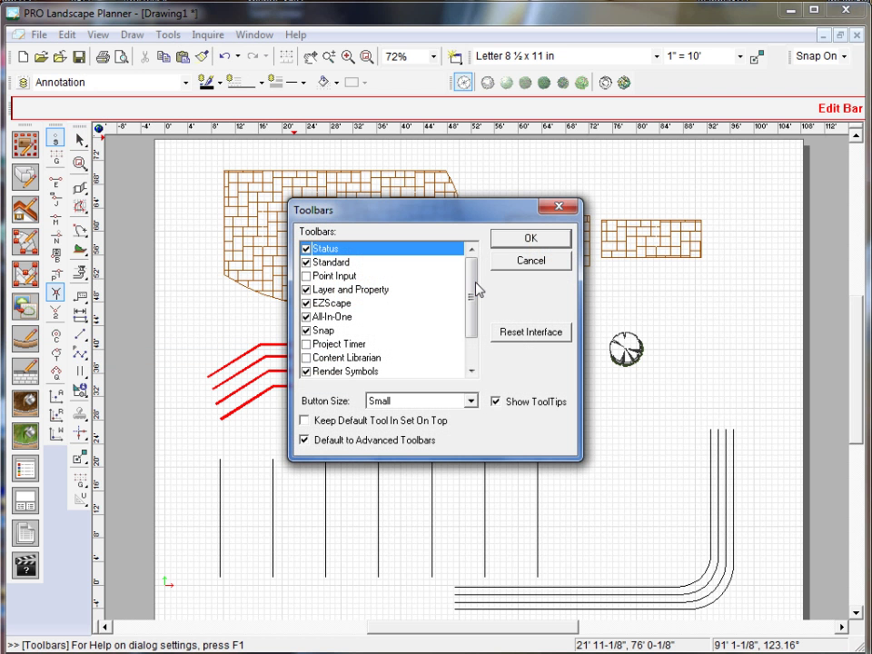
left_click(306, 358)
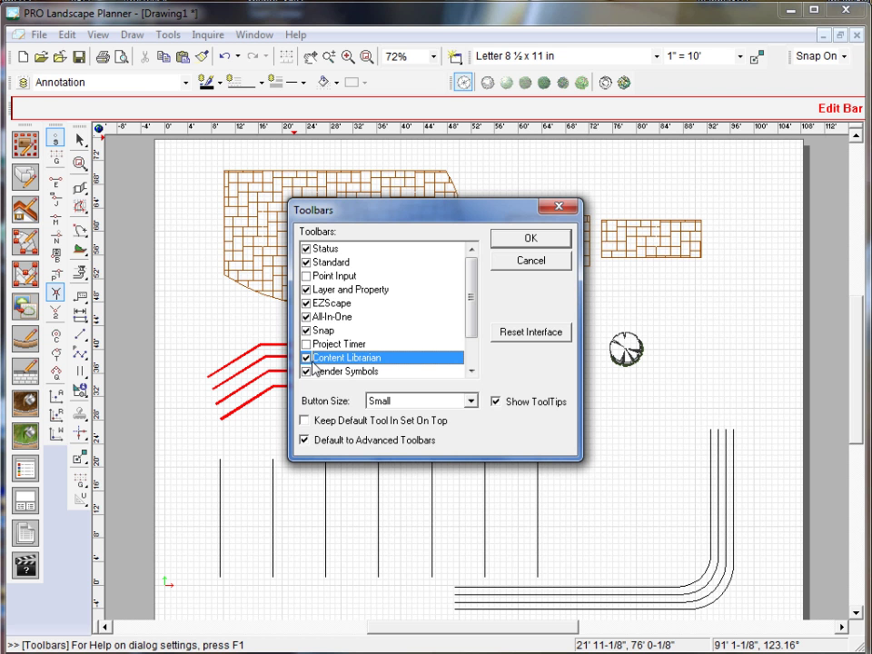
left_click(529, 241)
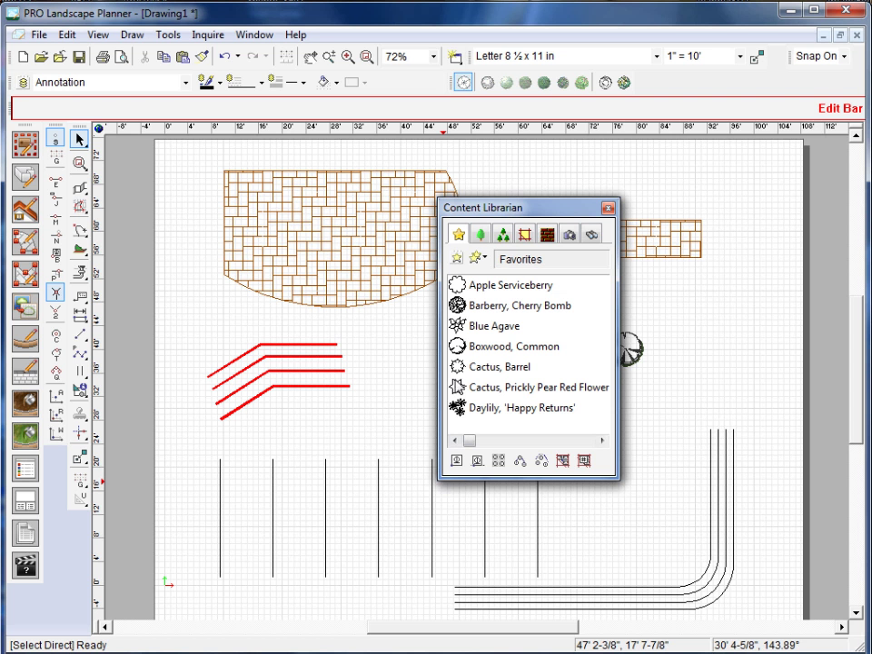
Dock the Content Librarian at the right edge, then reopen View > Toolbars and dismiss it unchanged.
left_click_drag(509, 224, 488, 222)
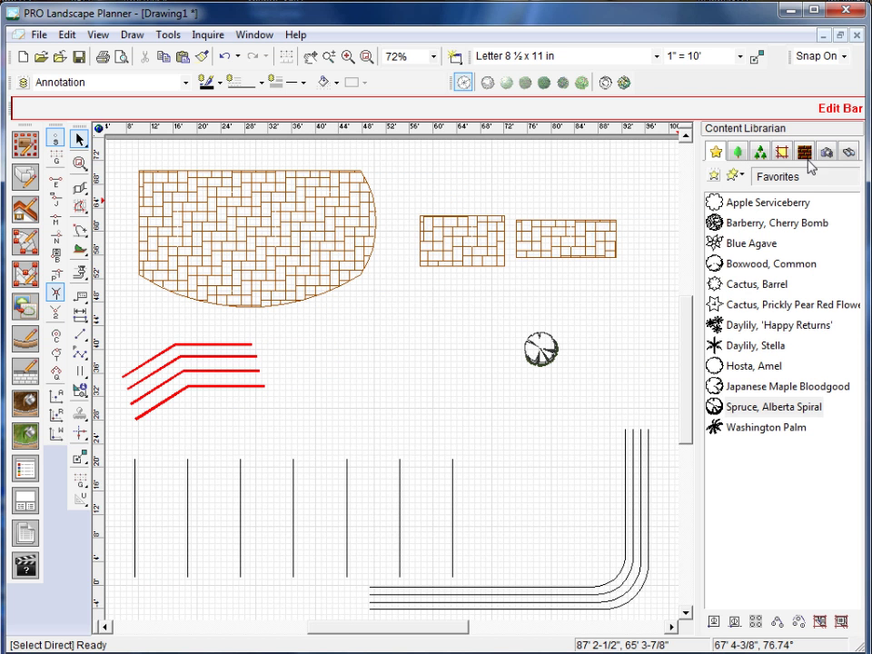
mouse_move(783, 285)
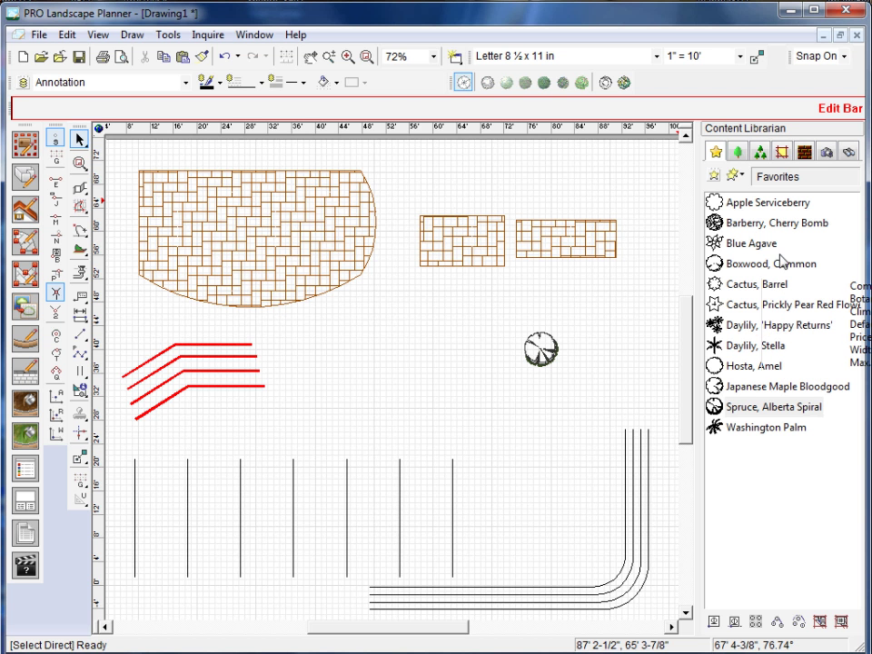
left_click(96, 34)
left_click(127, 354)
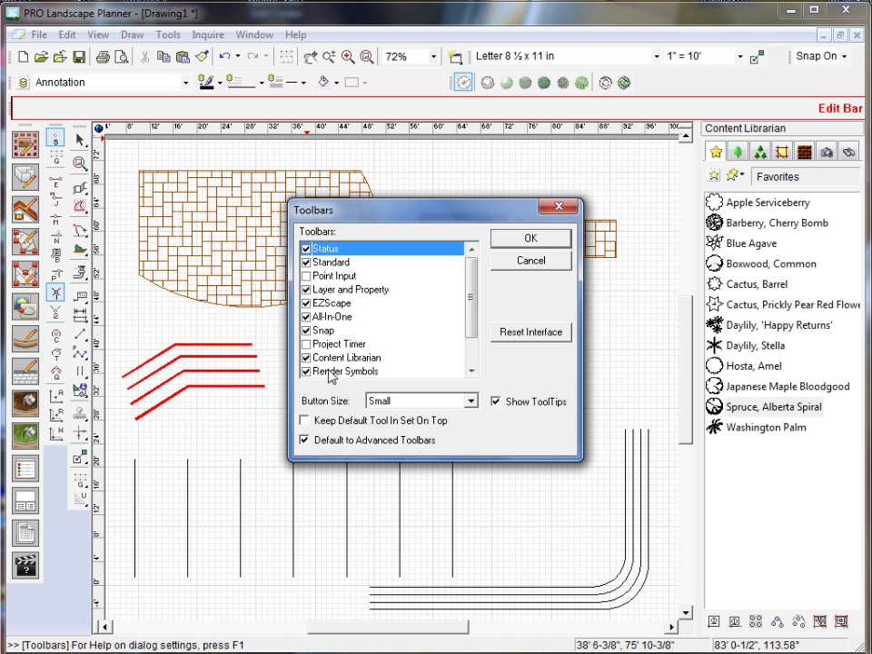
left_click_drag(473, 312, 472, 262)
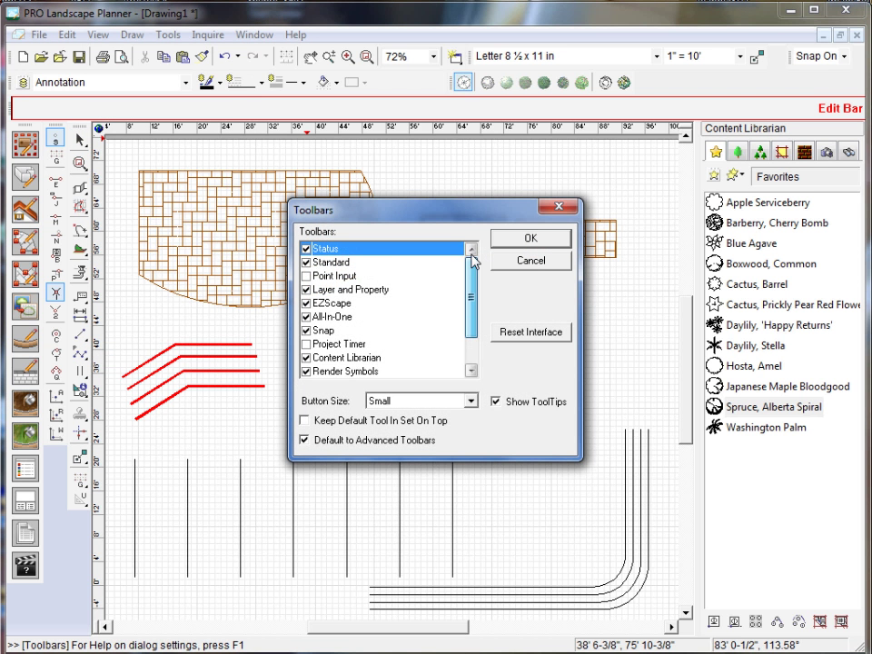
key("Return")
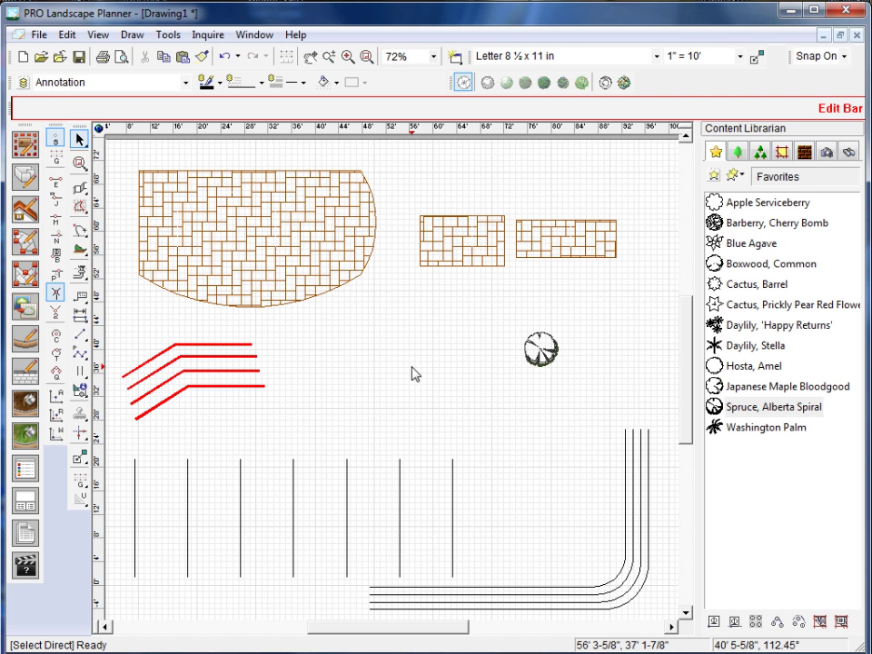